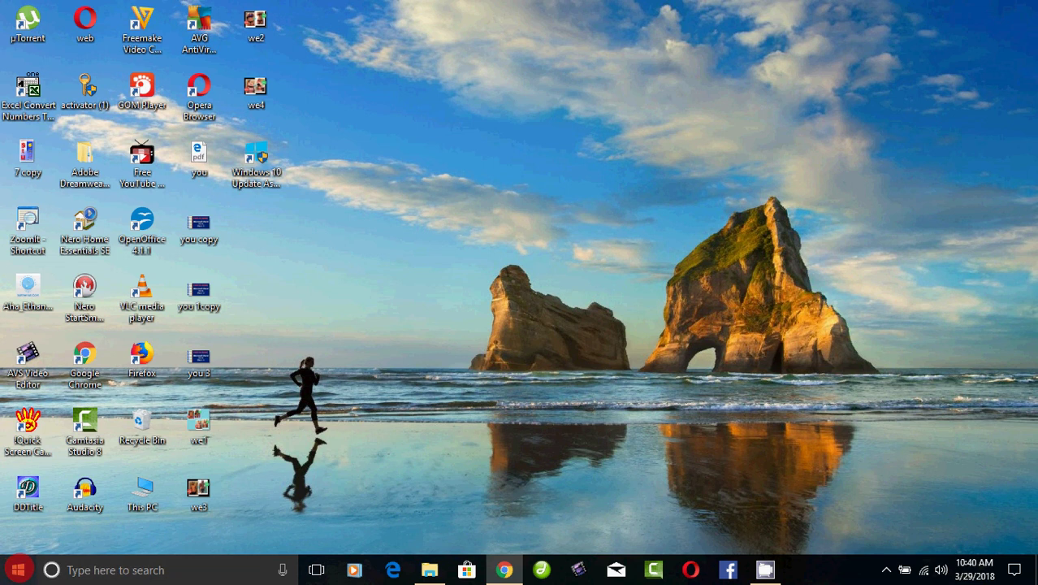
- Launch Access 2016 and start a blank desktop database
left_click(18, 569)
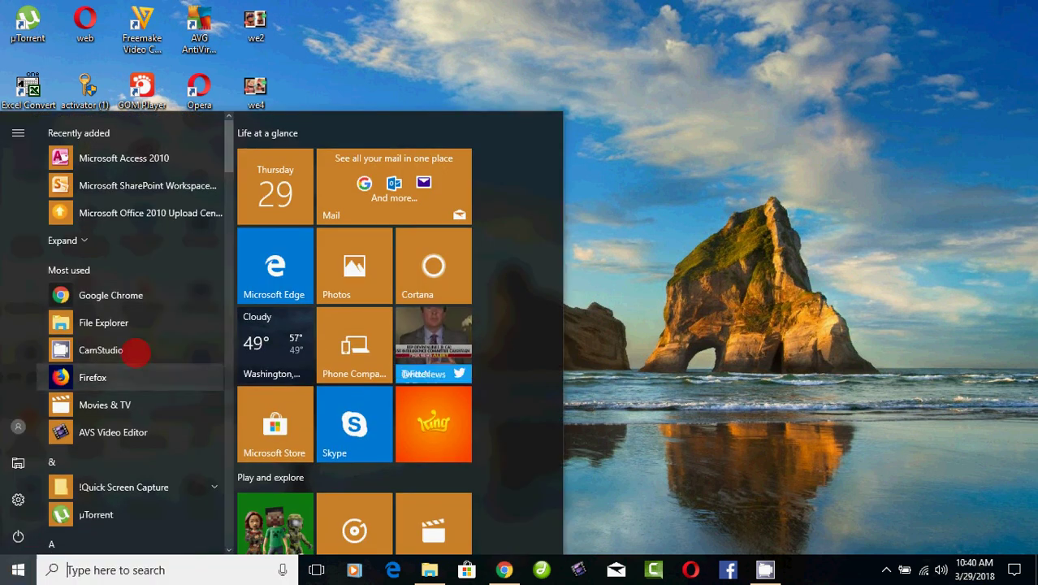
scroll(218, 169, "down", 5)
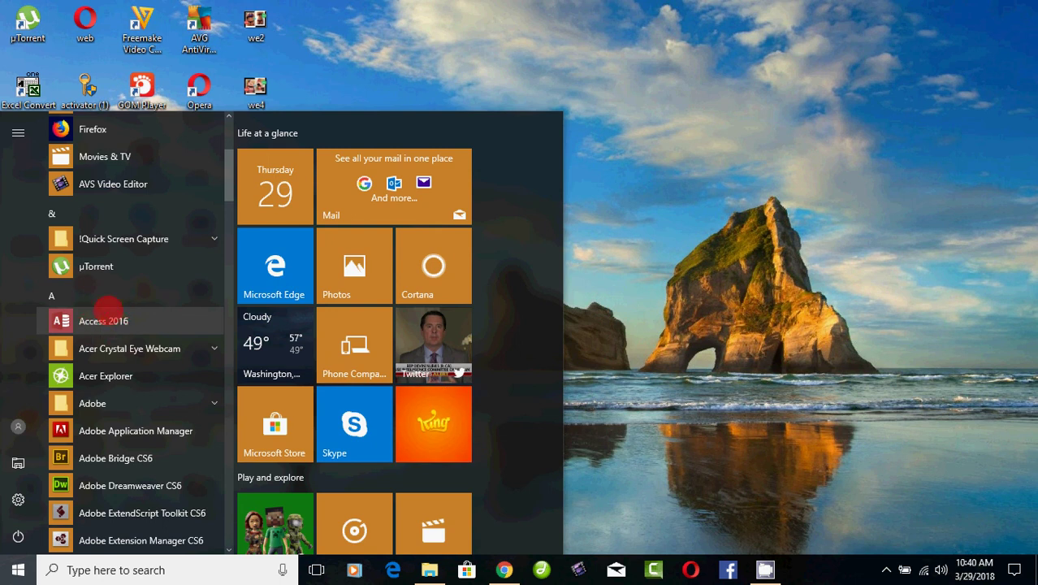
left_click(115, 321)
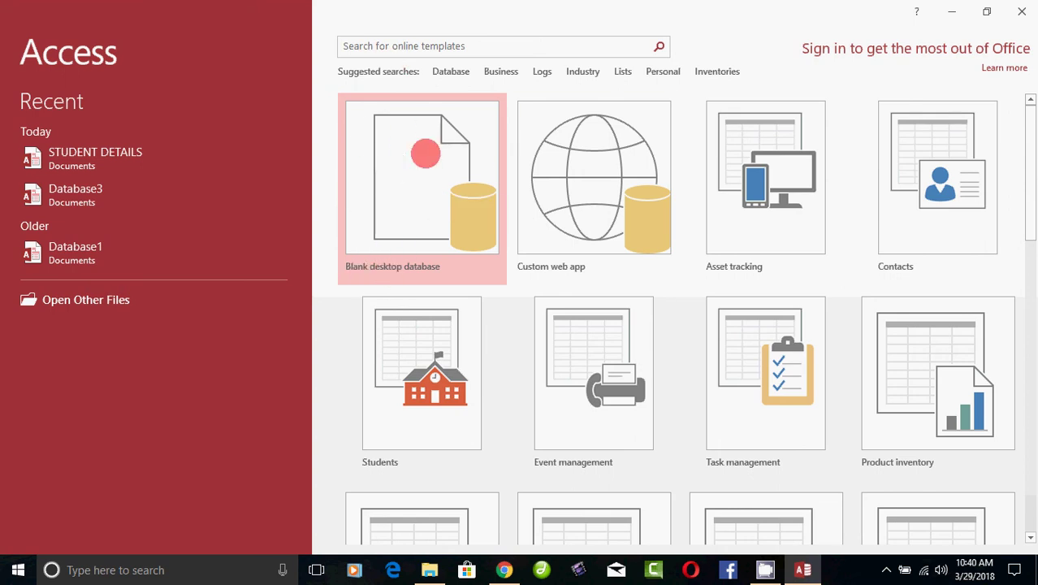
left_click(417, 163)
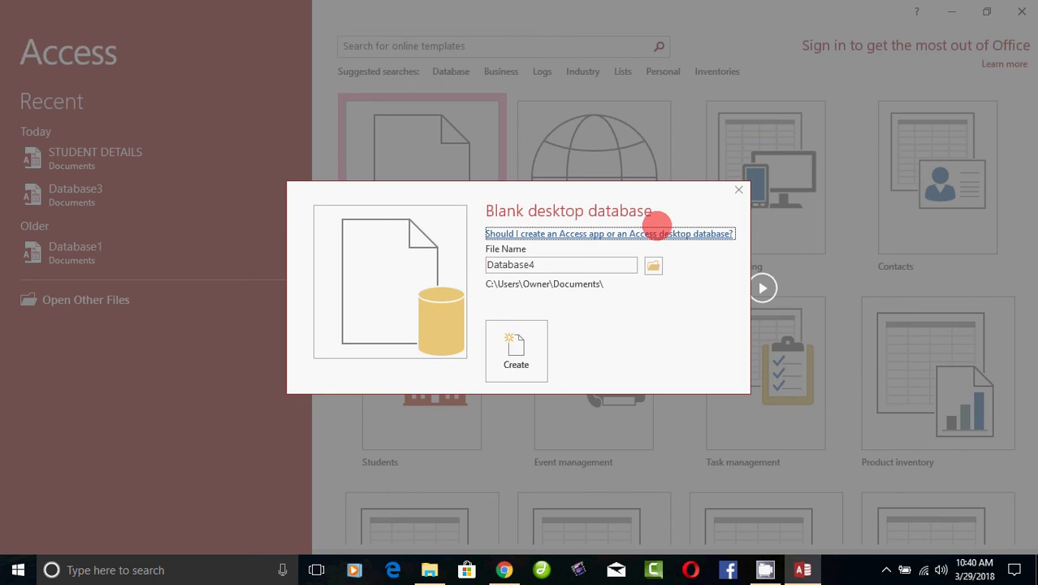
- Name the new database file STUDENT MARK DETAILS and create it
left_click_drag(550, 262, 478, 262)
left_click(550, 262)
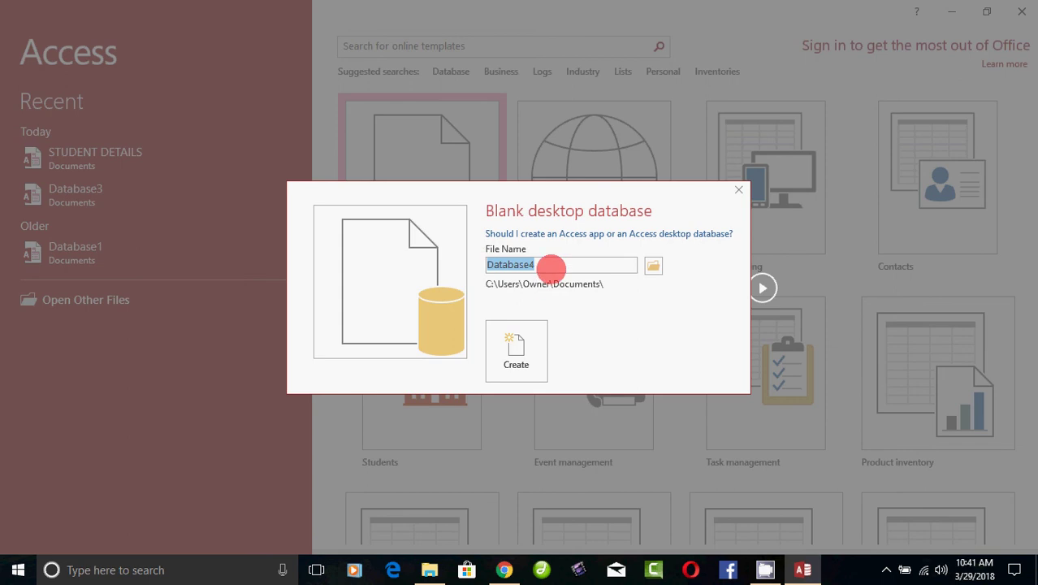
type("ST")
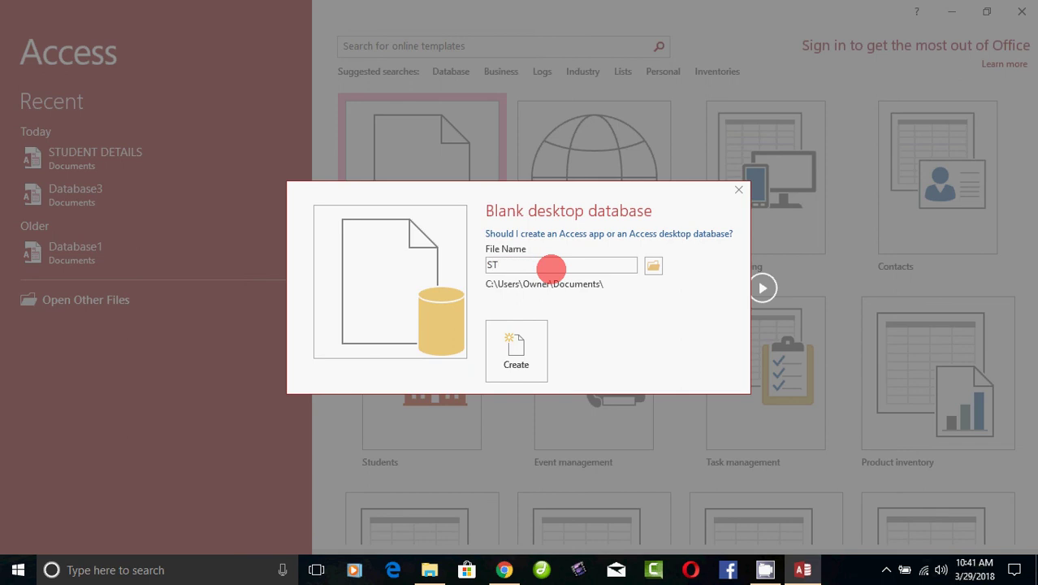
key("BackSpace")
key("BackSpace")
type("STUDENT MARK DETAILS")
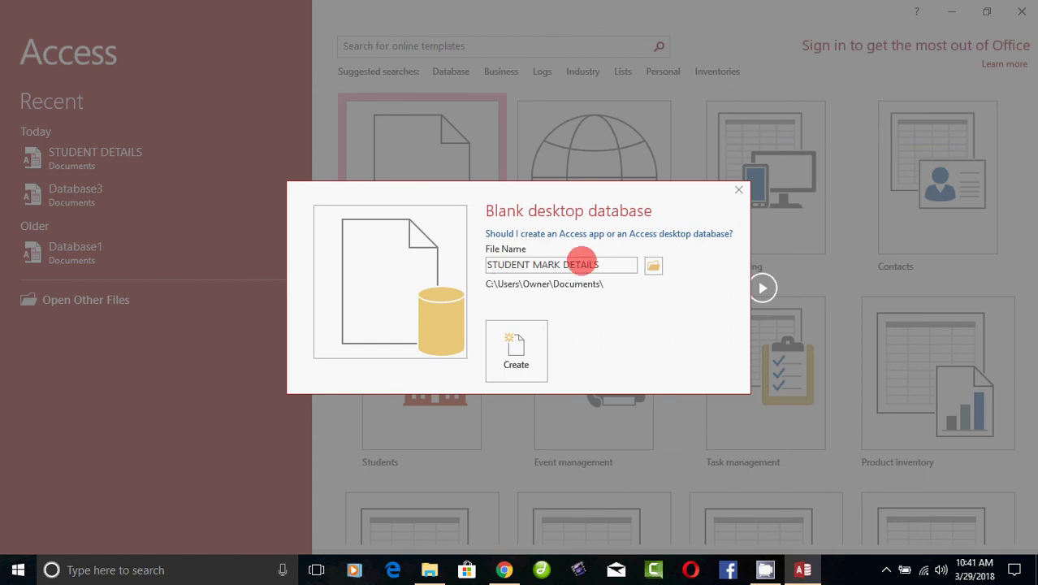
left_click_drag(598, 265, 478, 261)
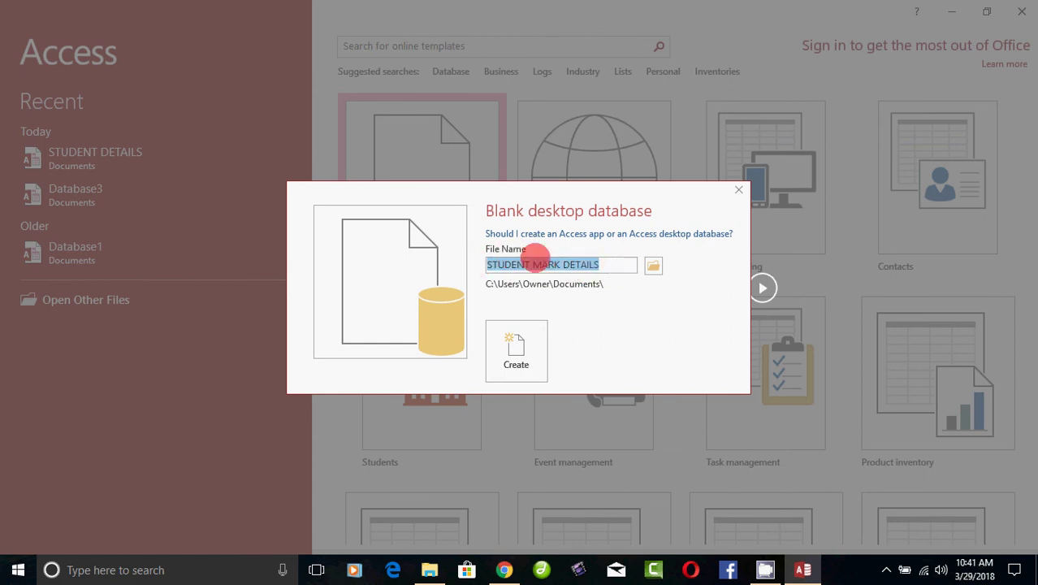
left_click_drag(601, 264, 479, 264)
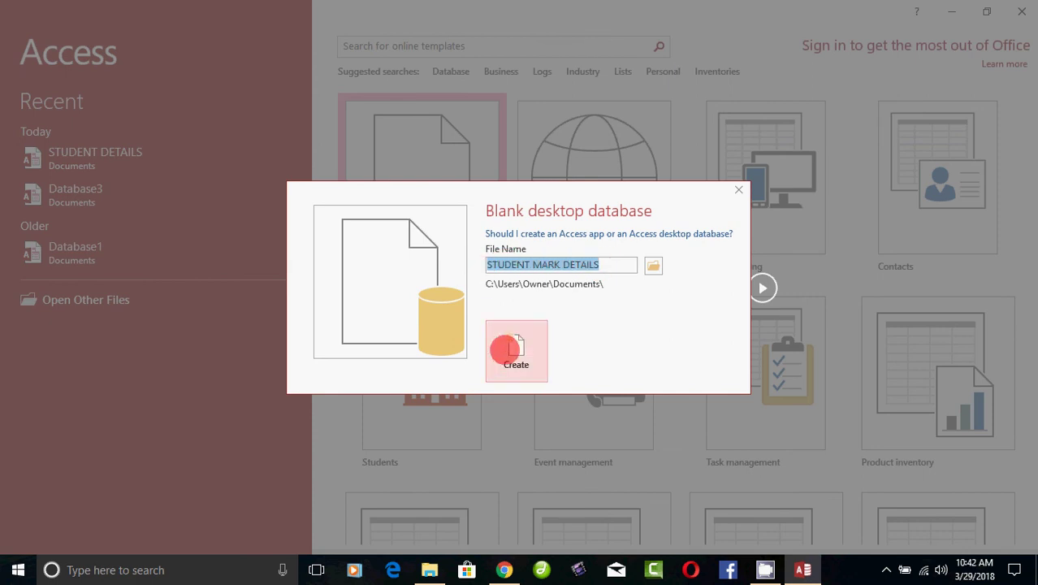
left_click(519, 349)
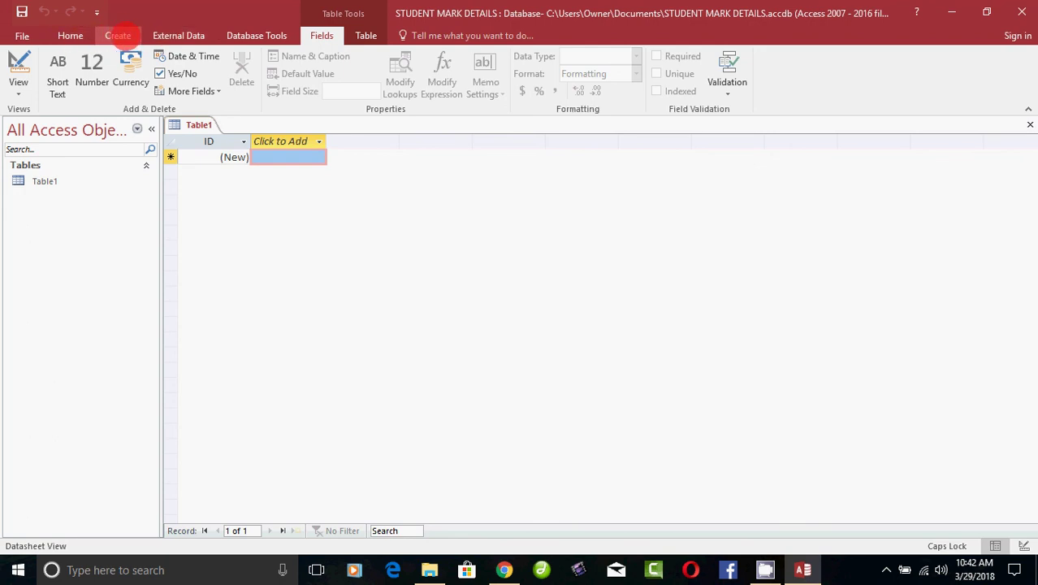
- Close the STUDENT MARK DETAILS database and exit Access
left_click(118, 35)
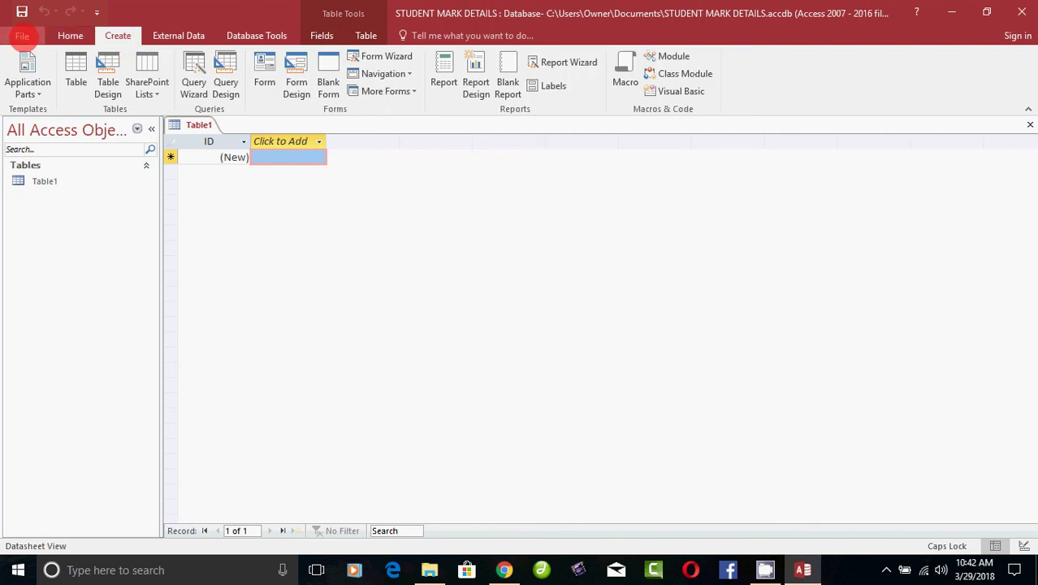
left_click(22, 36)
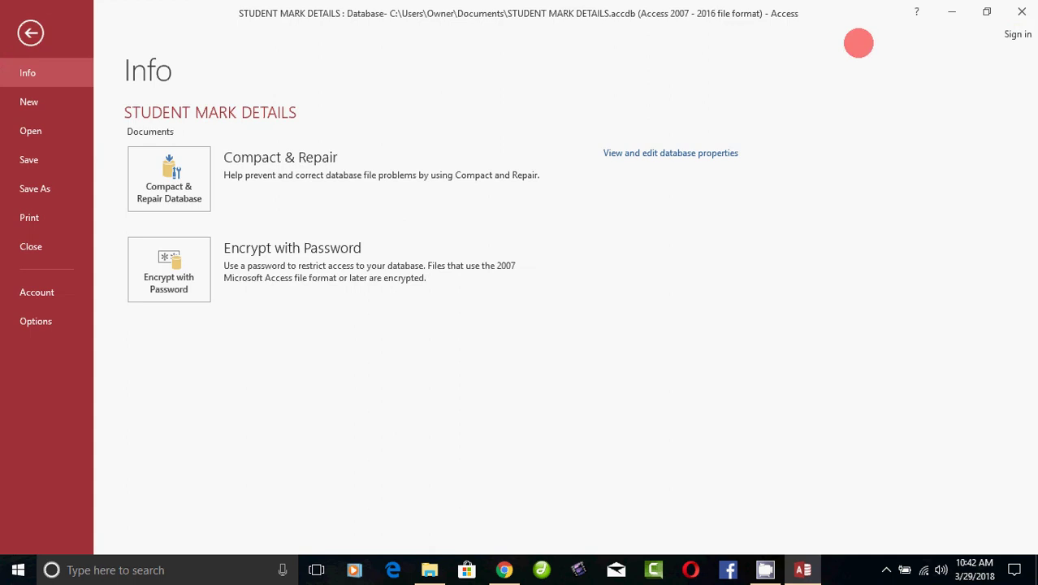
left_click(1020, 12)
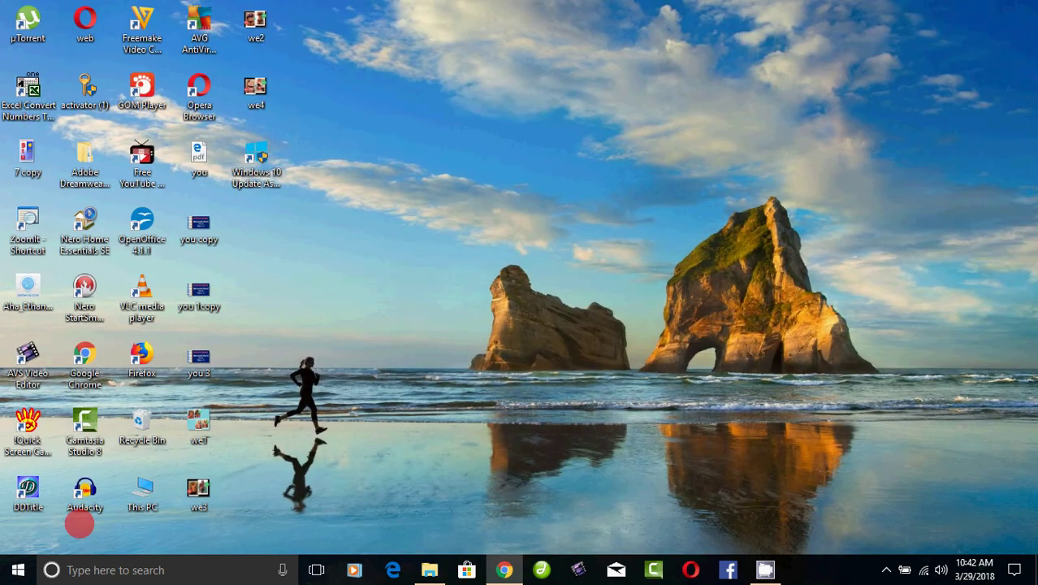
- Reopen Access 2016 and set up another blank desktop database
left_click(18, 569)
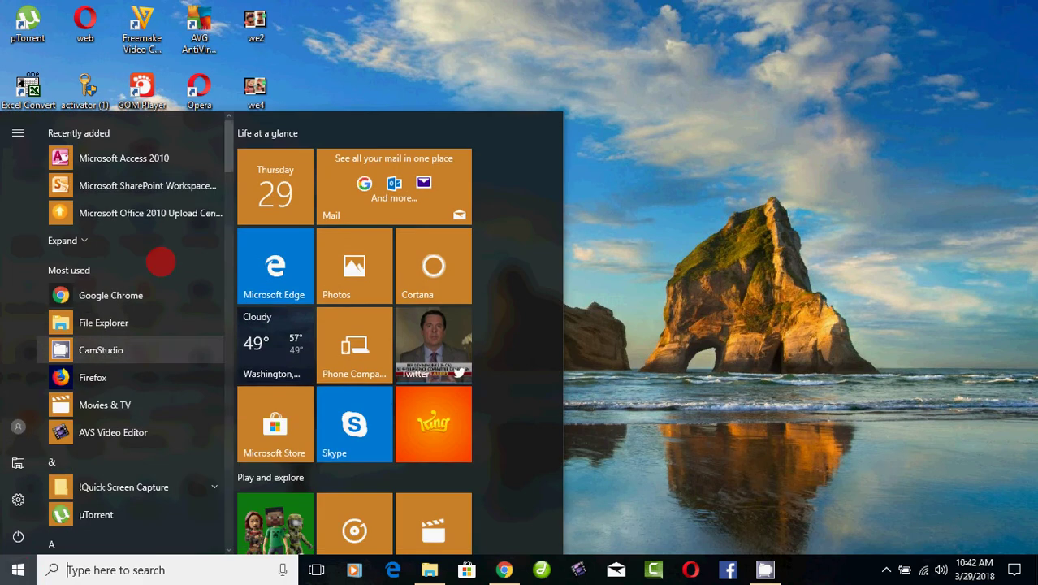
scroll(226, 162, "down", 5)
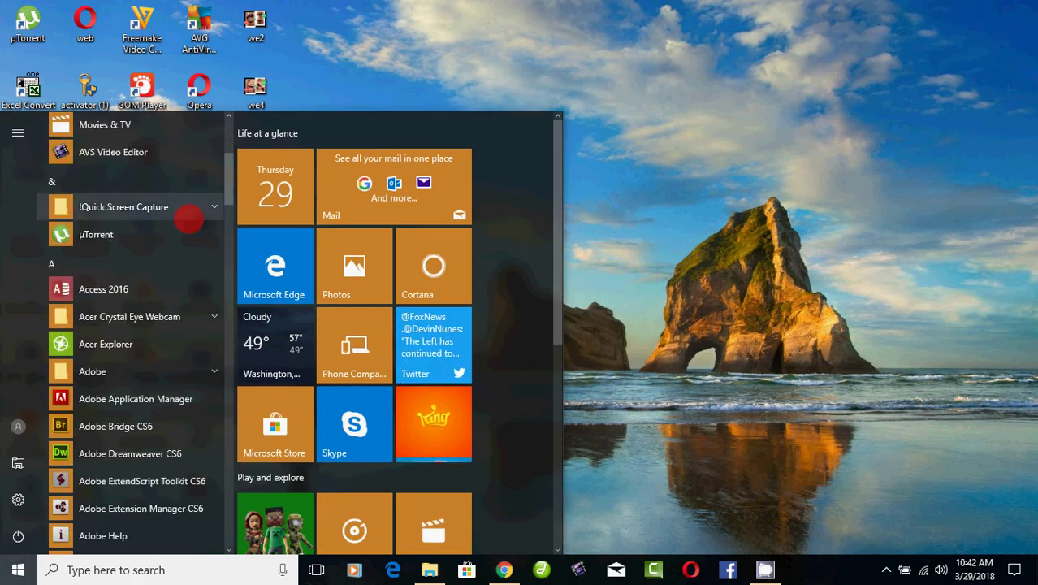
left_click(104, 288)
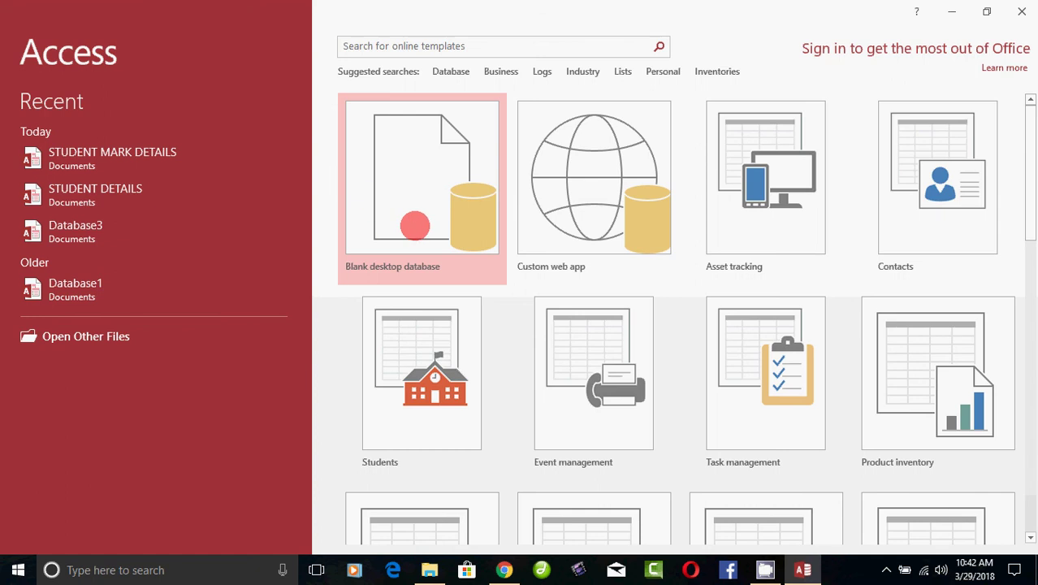
left_click(396, 194)
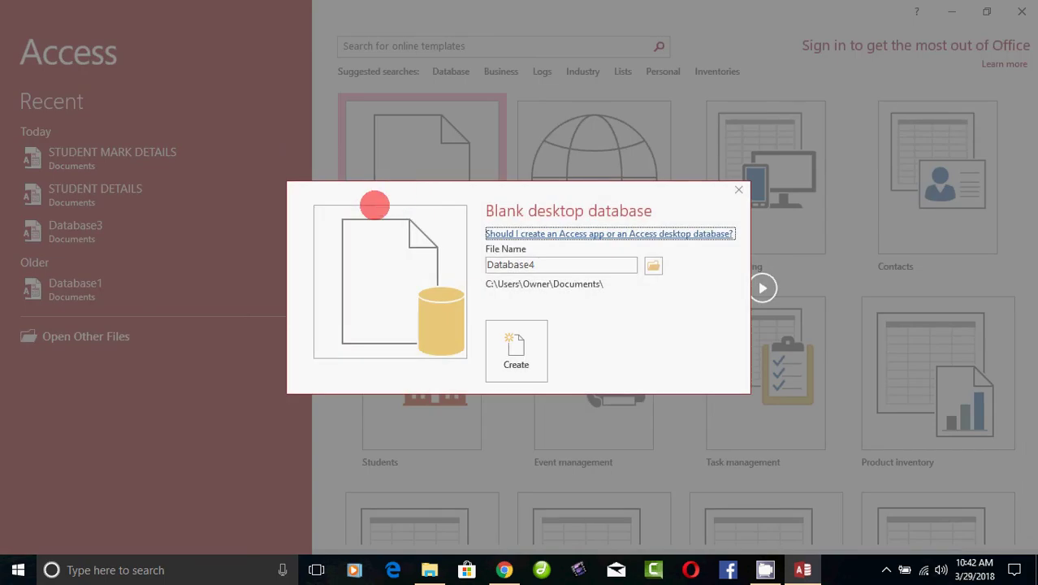
- Name the database file STUDENT MARK and create it
double_click(505, 268)
left_click(514, 266)
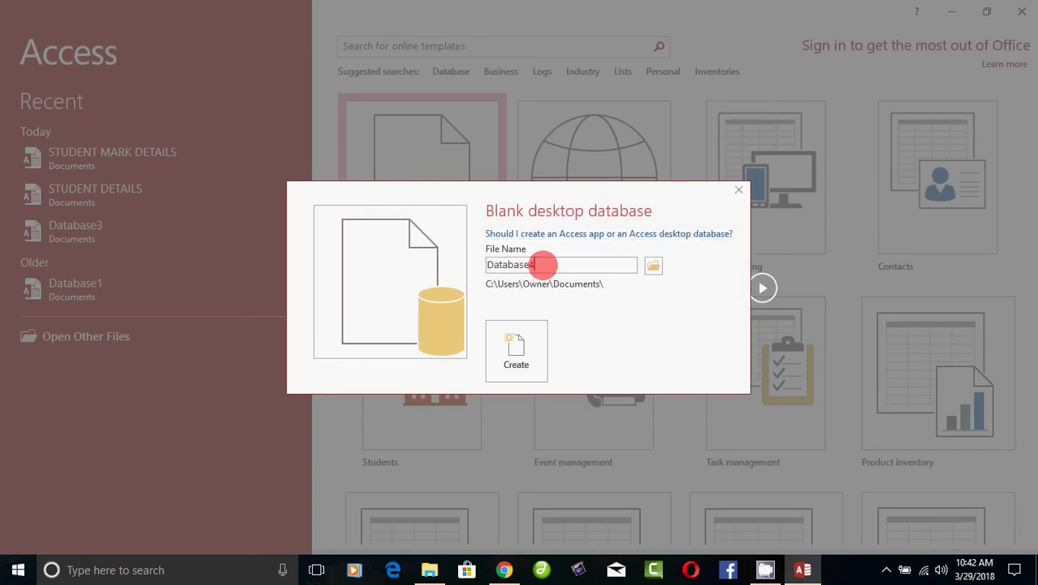
left_click_drag(534, 265, 477, 265)
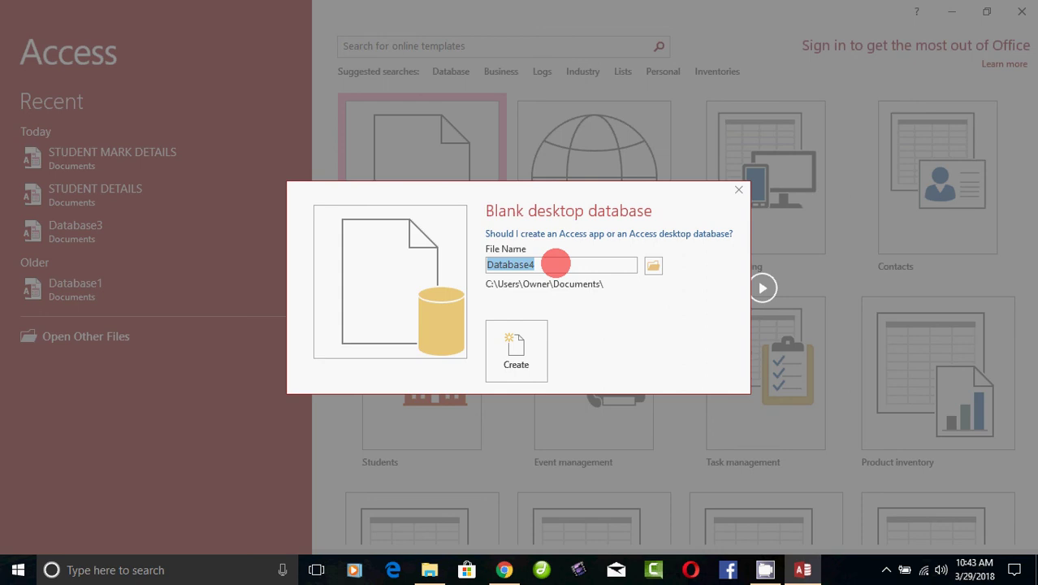
left_click_drag(555, 262, 460, 259)
type("ST")
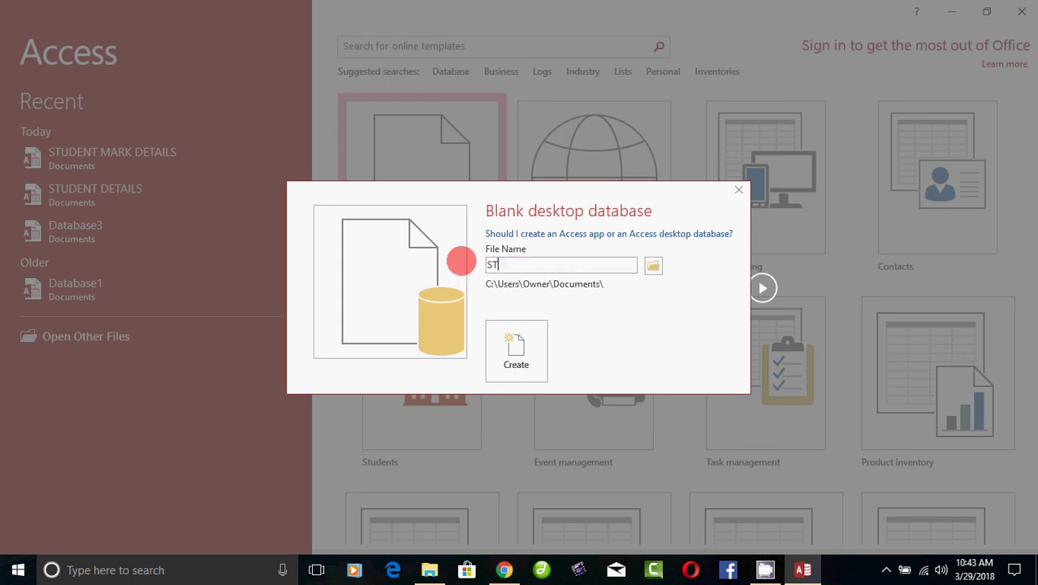
type("UDENT MARK")
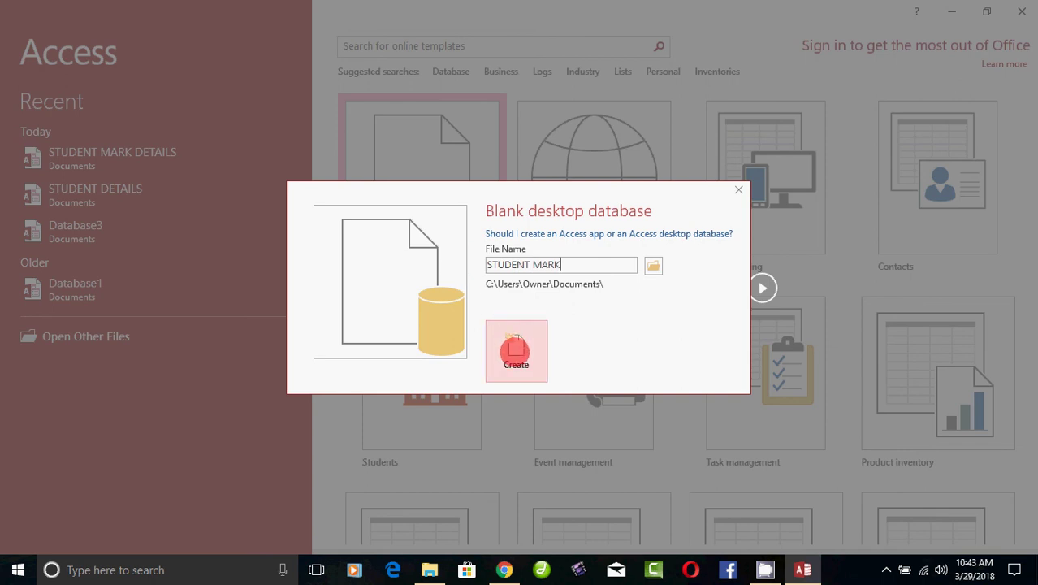
left_click(515, 350)
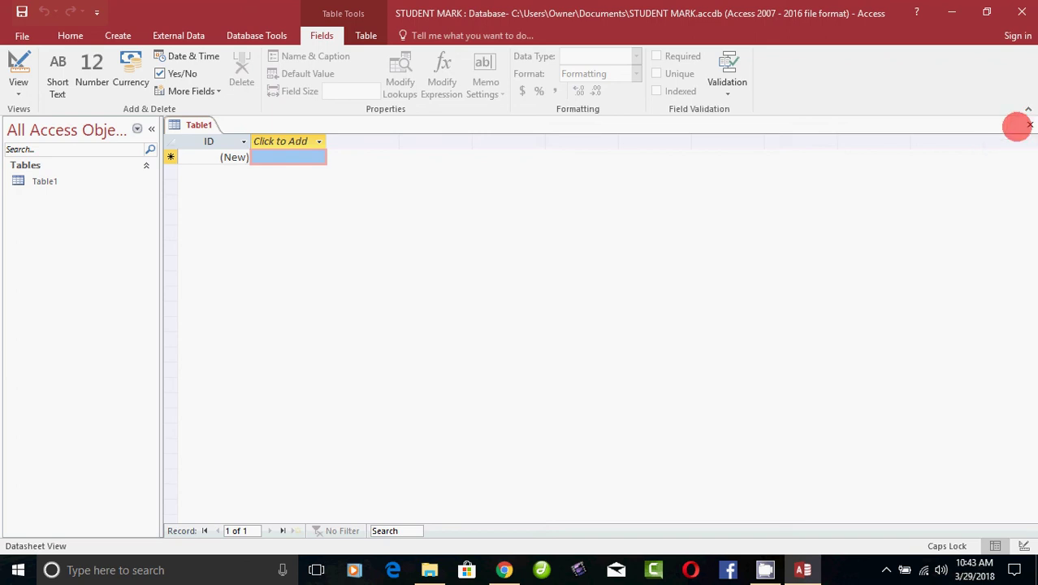
- Close the default empty table and create a new table in the database
left_click(1028, 124)
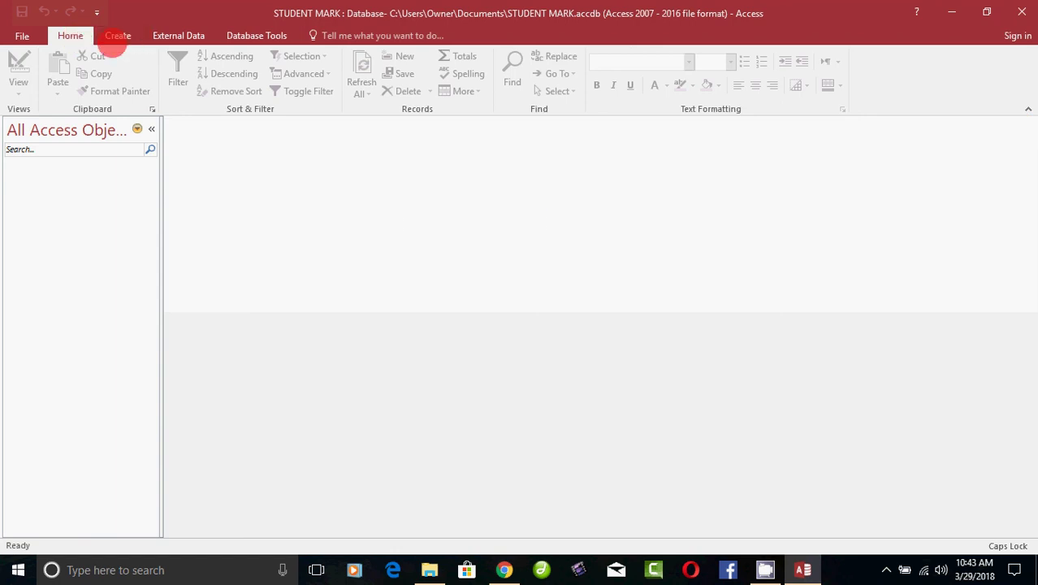
left_click(120, 37)
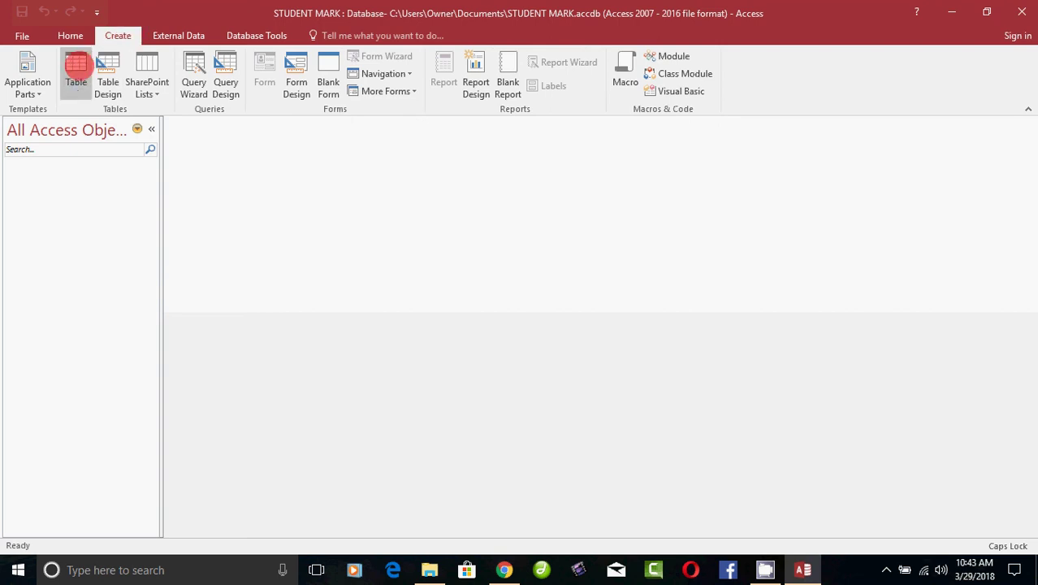
left_click(75, 69)
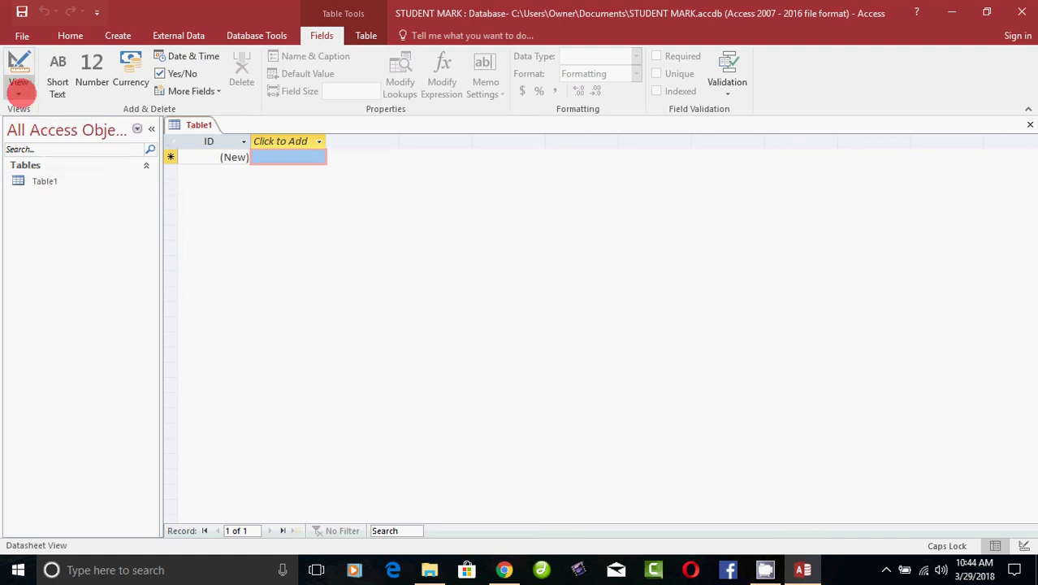
- Switch the new table to Design View, saving it under the name STUDENT MARK DETAILS
left_click(18, 93)
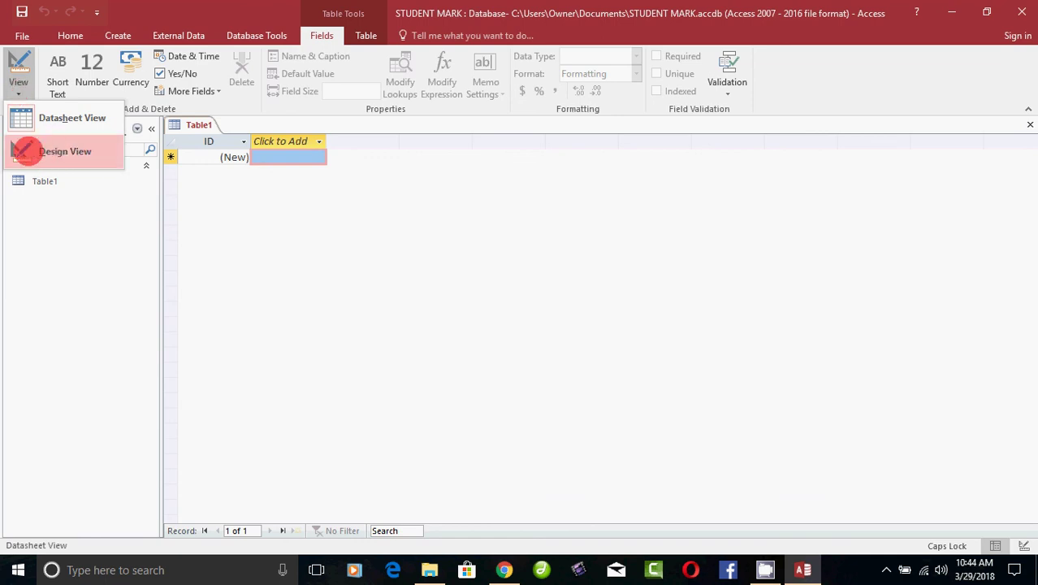
left_click(73, 154)
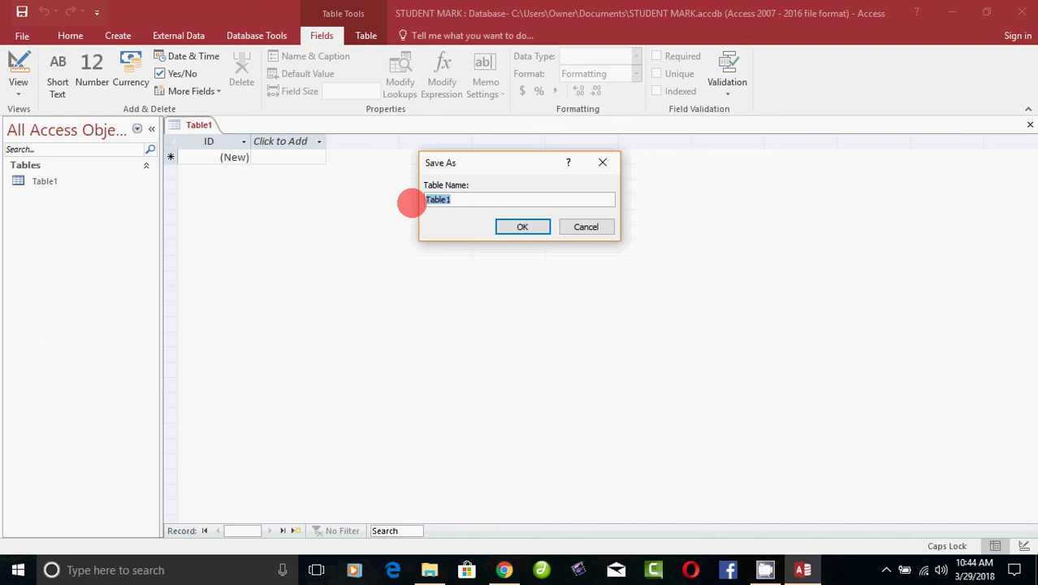
type("STUDENT MARK DETAILS")
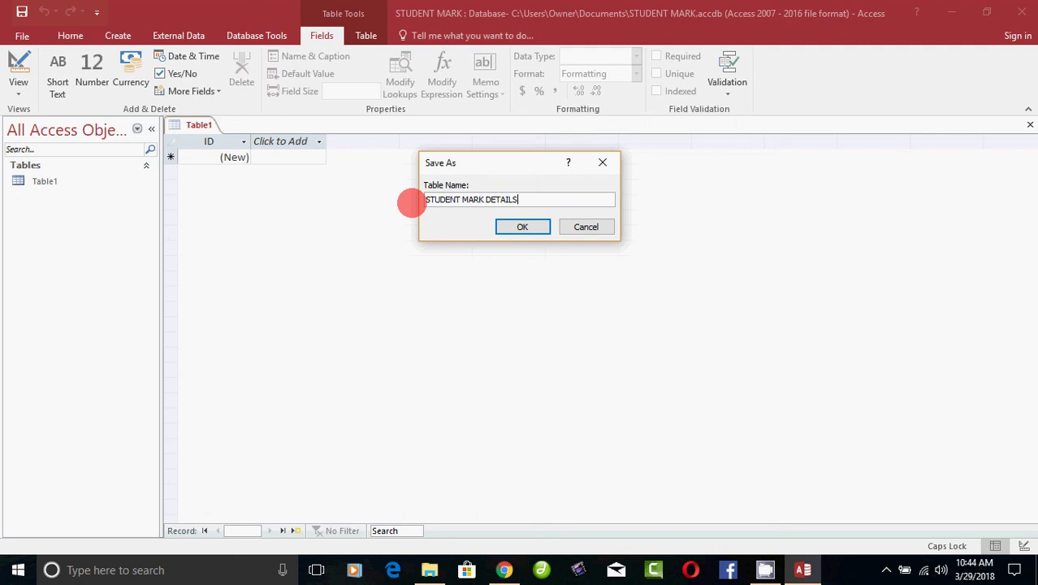
left_click(528, 226)
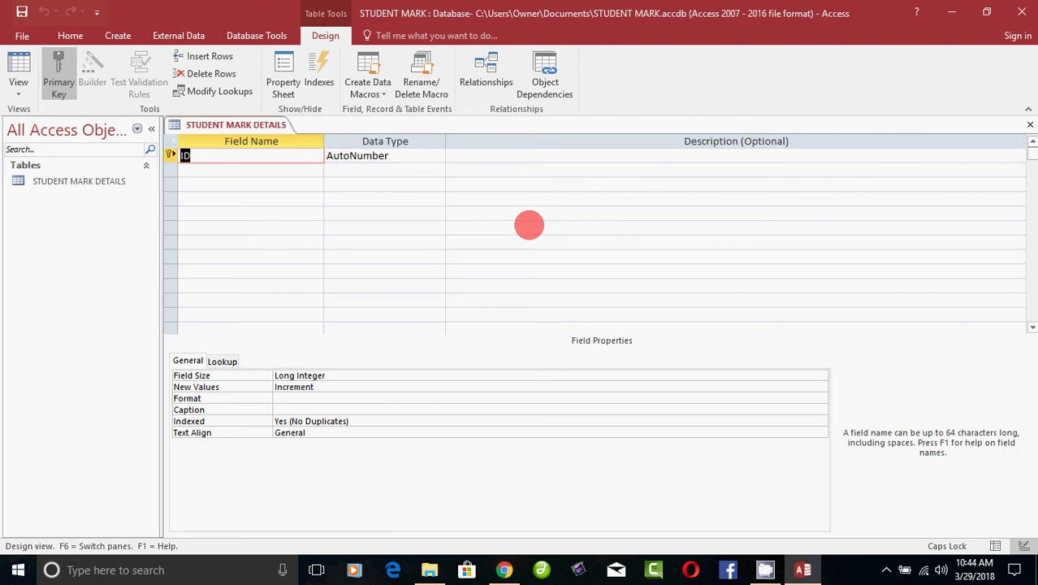
- Examine the ID field's name and data type in the STUDENT MARK DETAILS table design
left_click(46, 183)
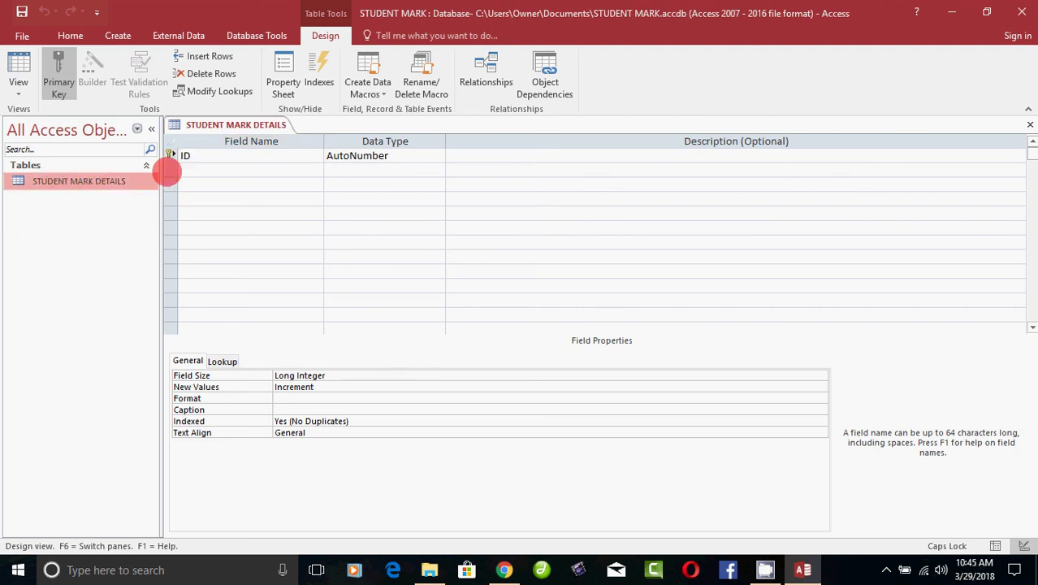
left_click(196, 156)
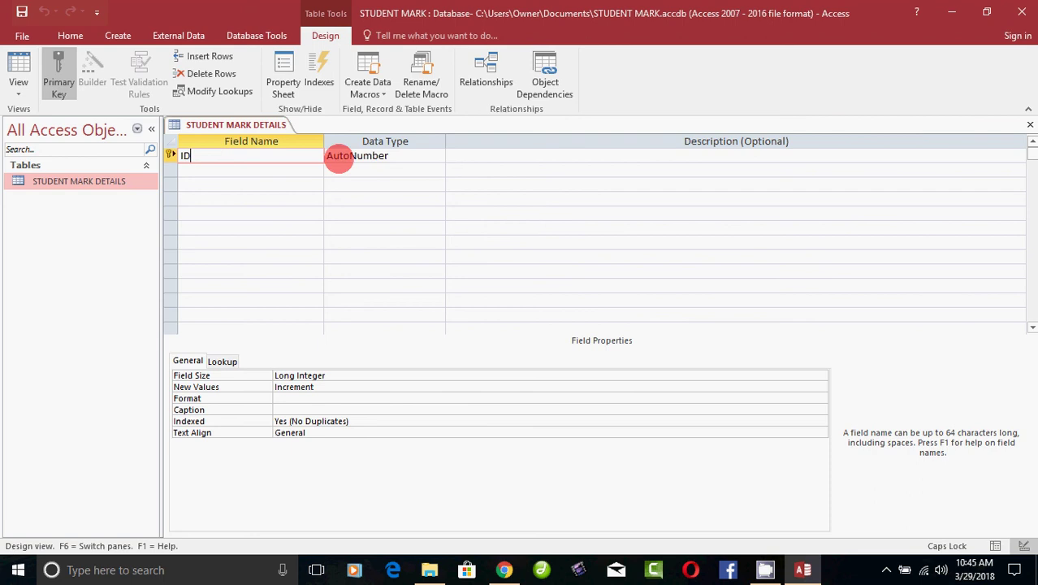
left_click(383, 154)
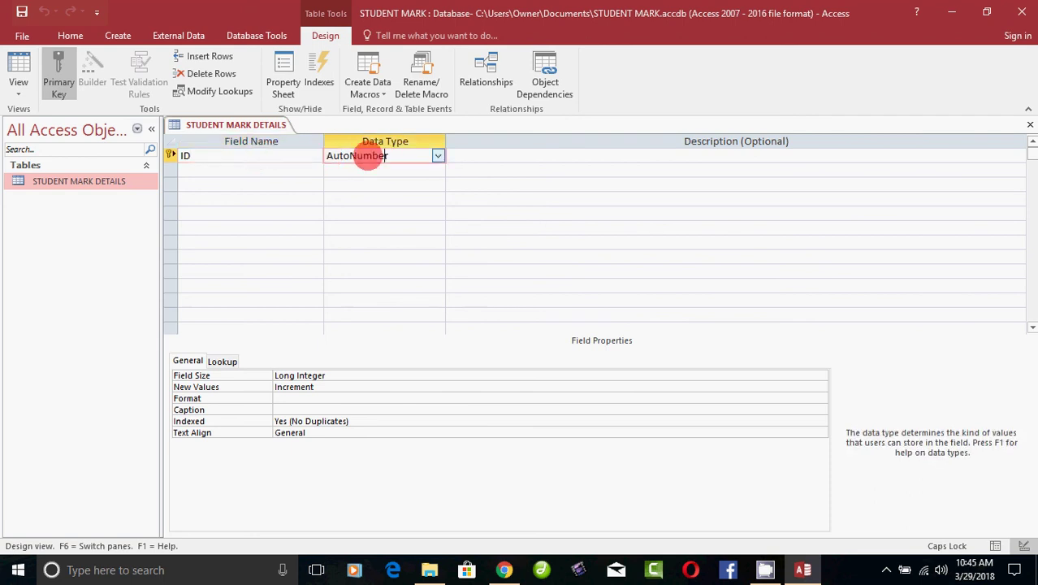
left_click(265, 172)
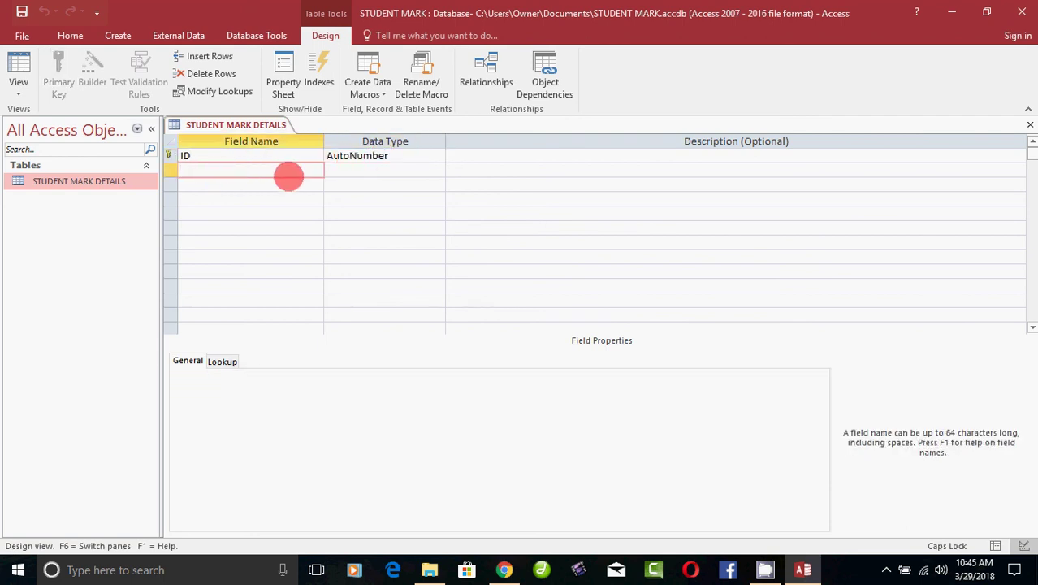
left_click(208, 156)
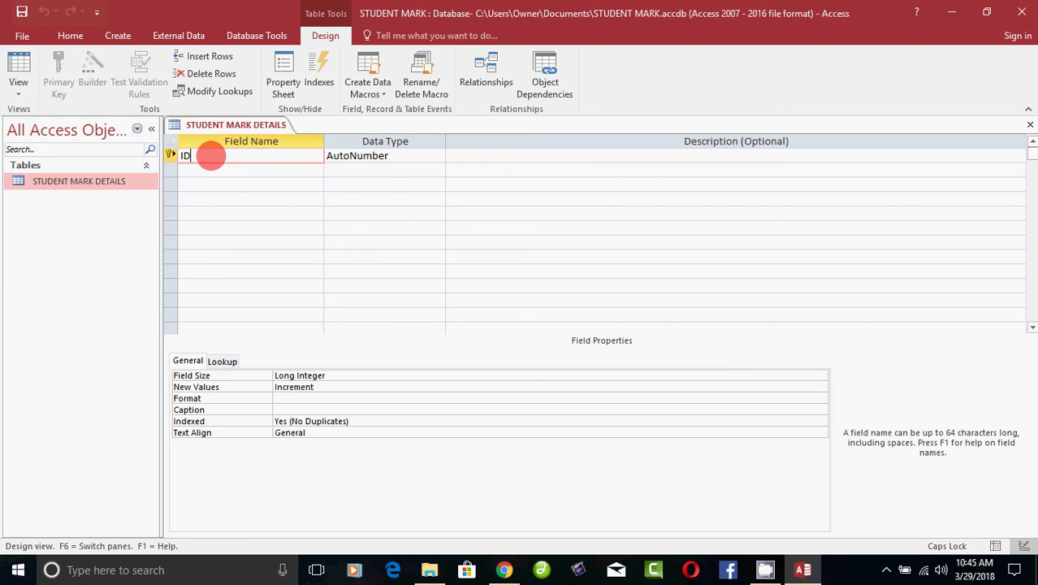
left_click(350, 157)
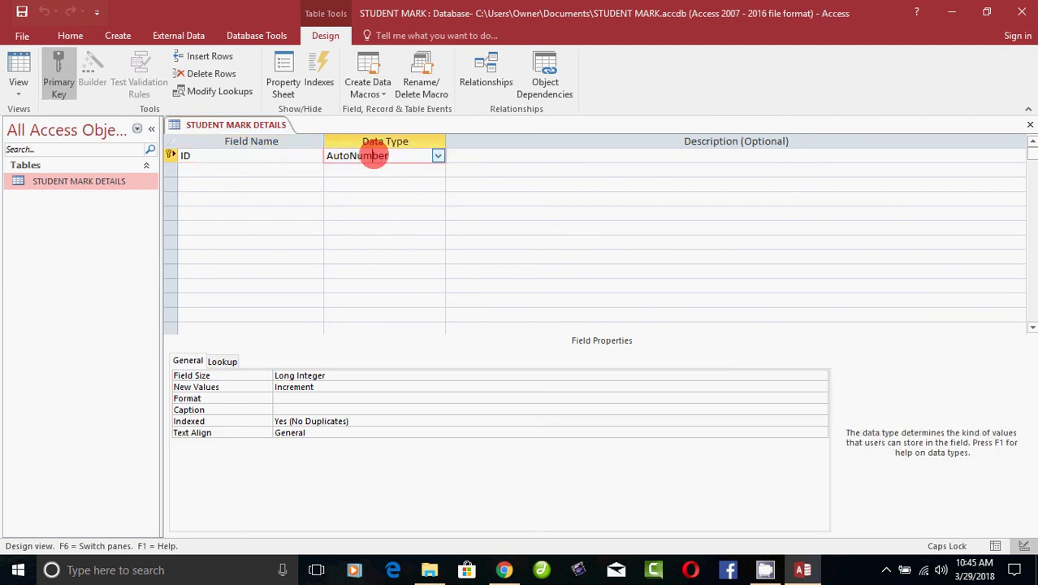
- Add a STUDENT NAME field below ID with the Short Text data type
left_click(269, 172)
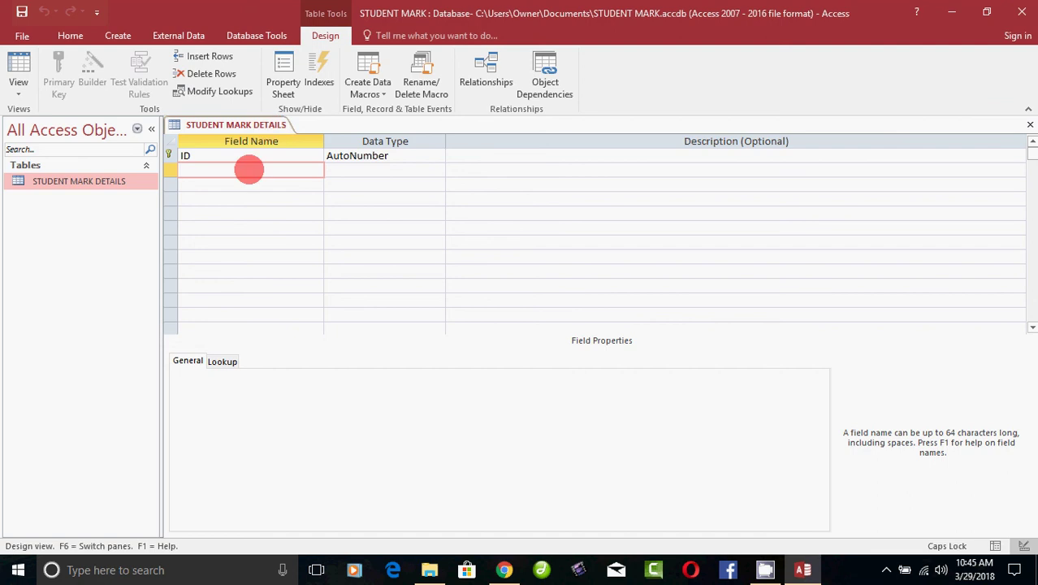
type("STUDENT NAME")
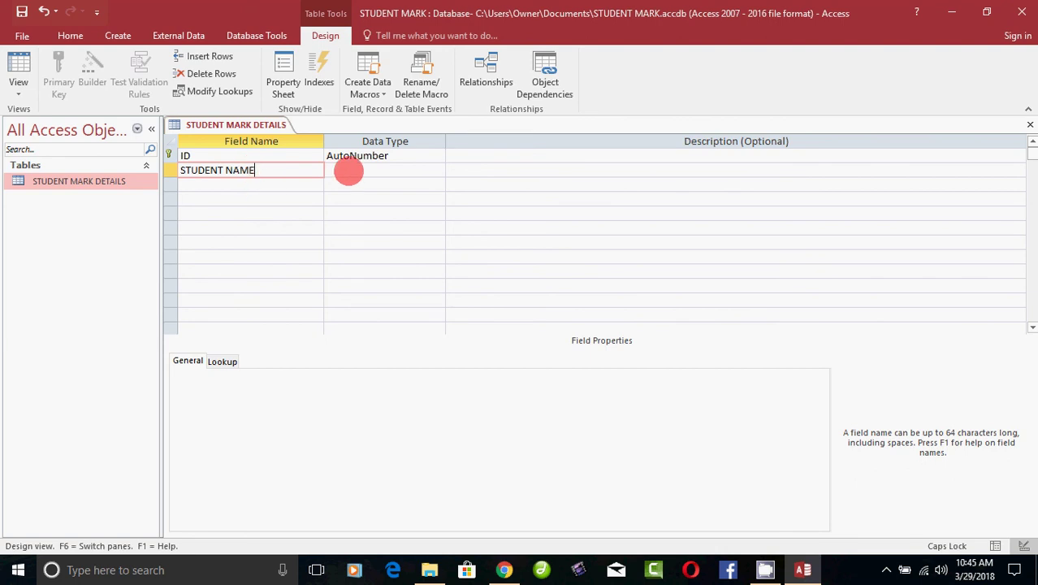
left_click(361, 170)
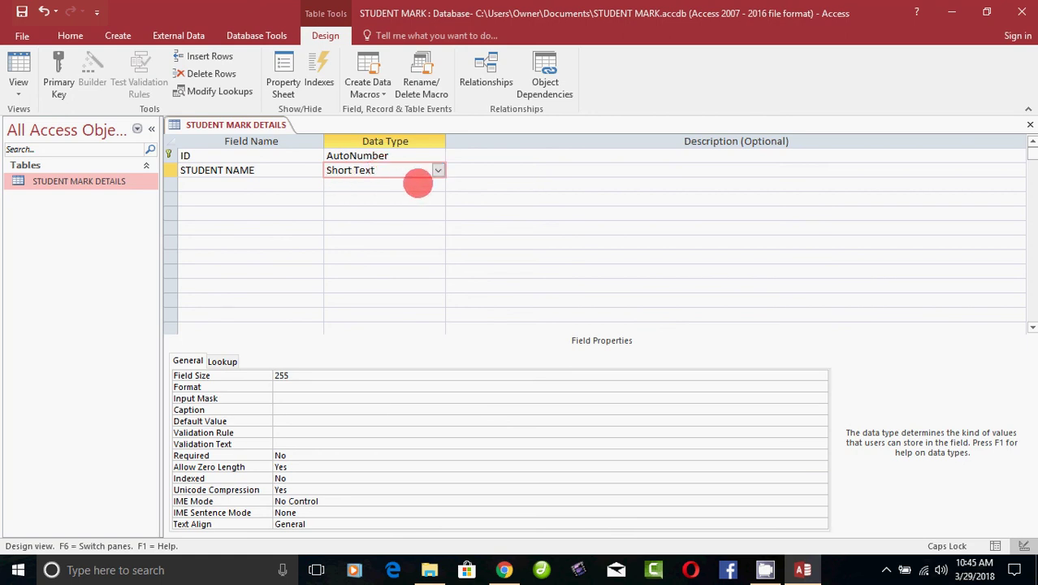
left_click(438, 170)
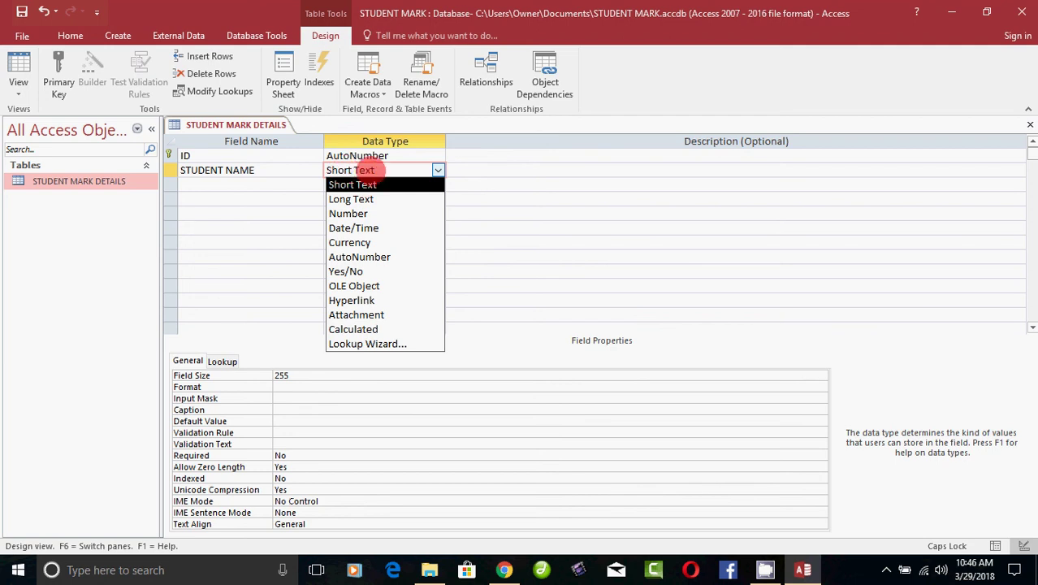
left_click(367, 185)
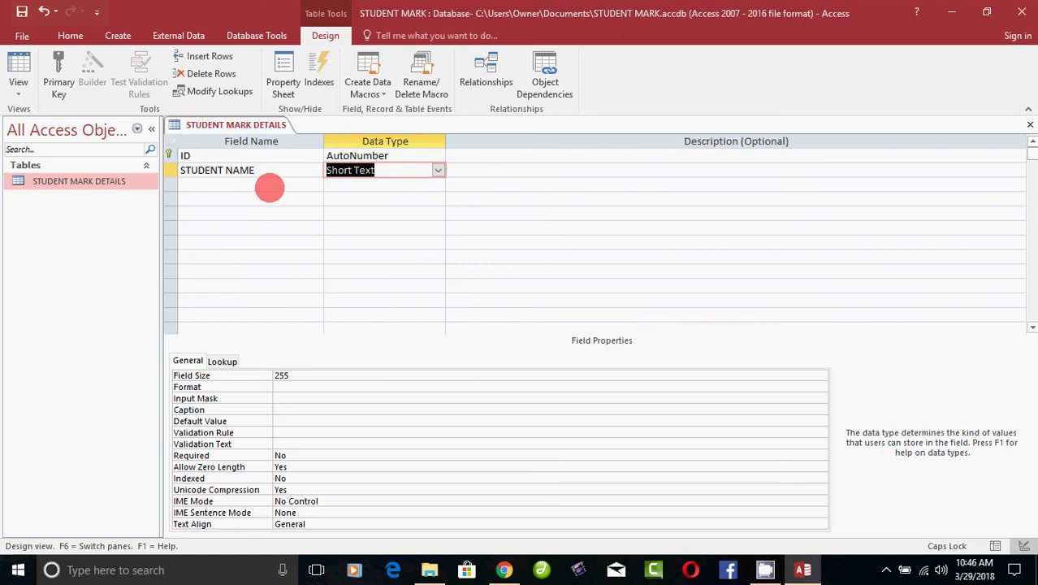
- Add a REGNO field below STUDENT NAME and set its data type to Number
left_click(270, 185)
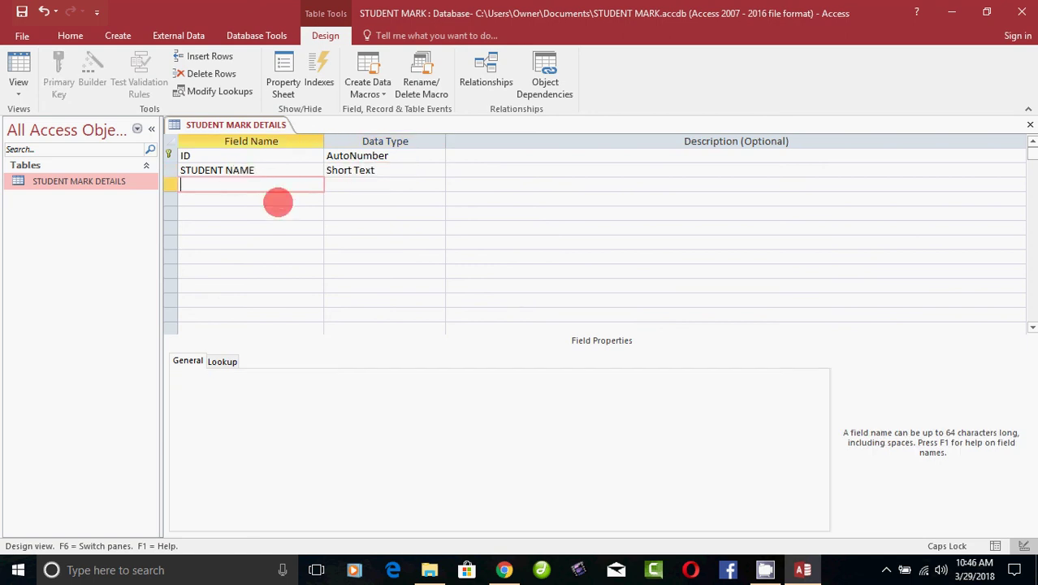
type("REGNO")
key("Tab")
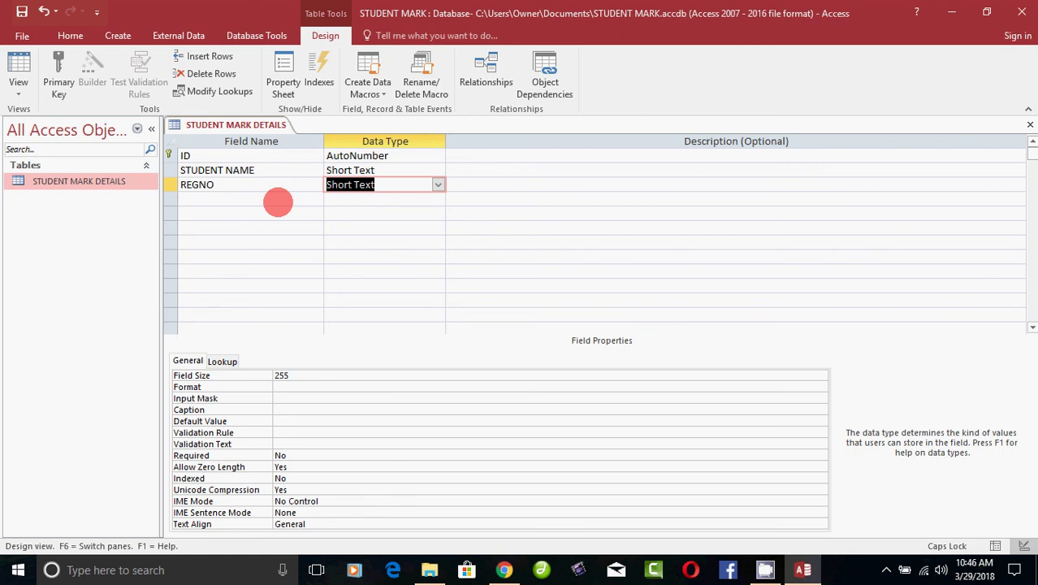
left_click(437, 184)
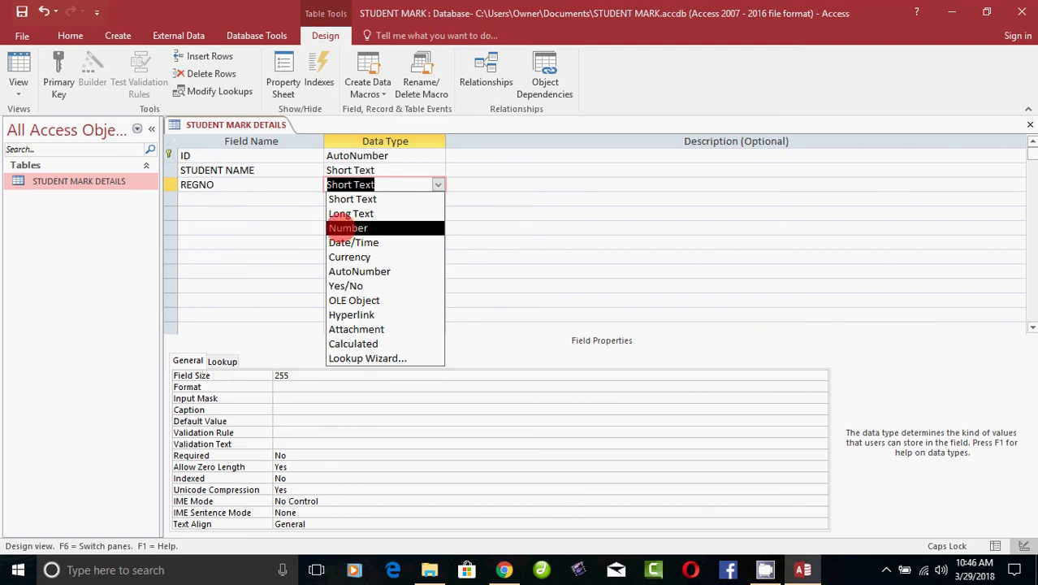
left_click(354, 229)
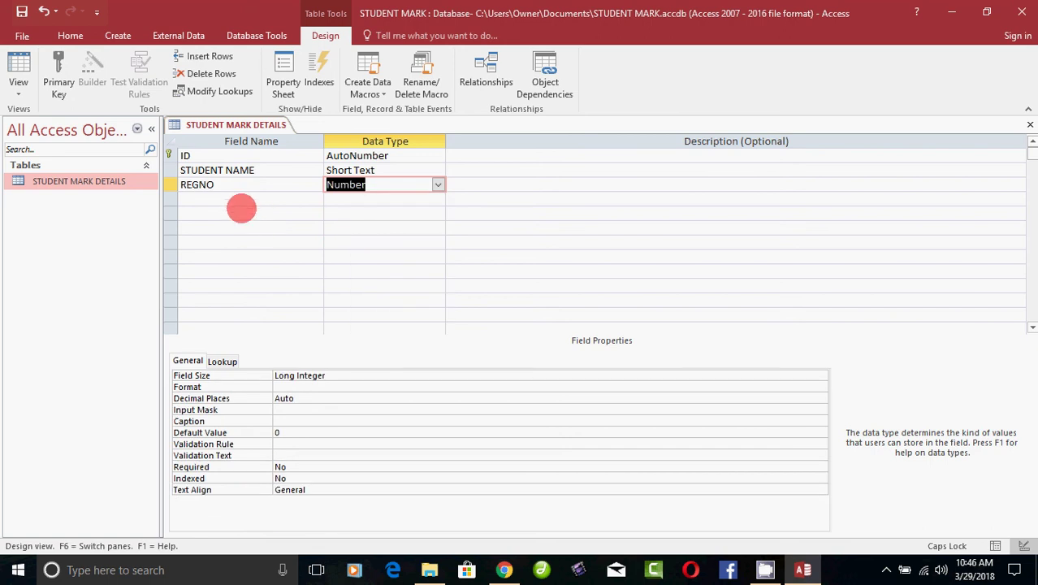
- Add a TAMIL field below REGNO and set its data type to Number
left_click(242, 199)
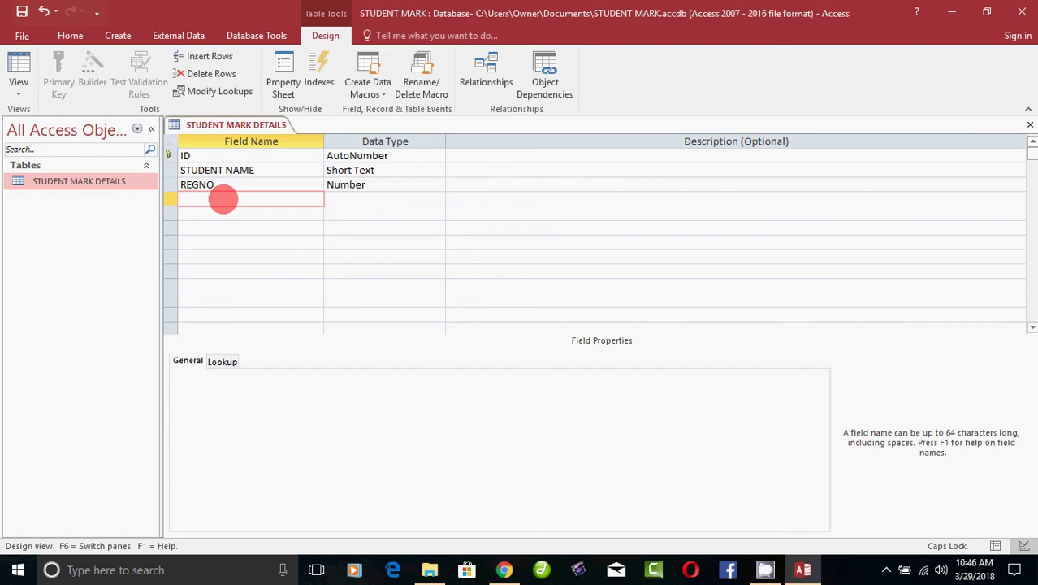
type("TAMIL")
key("Tab")
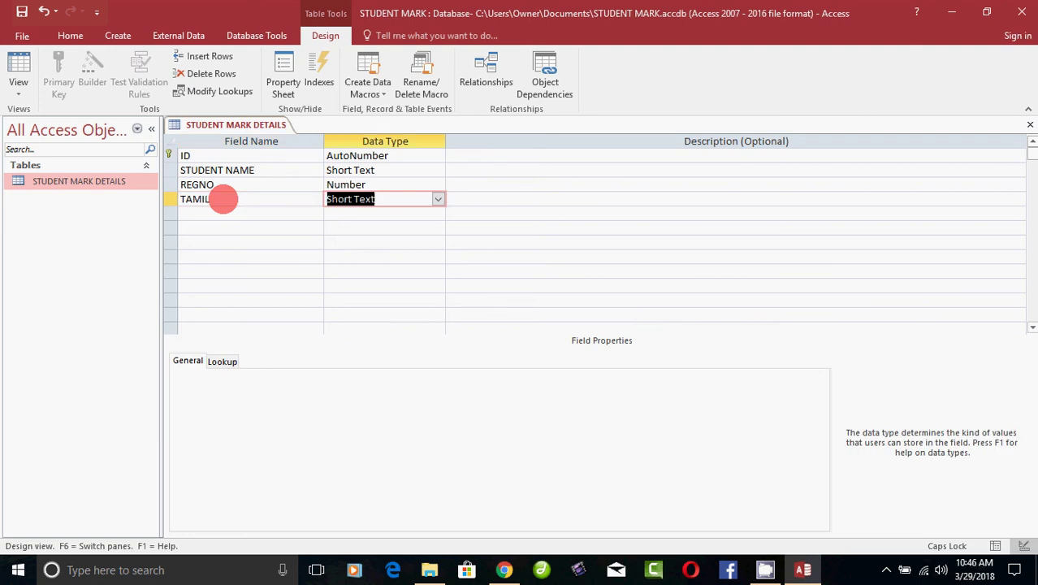
left_click(438, 199)
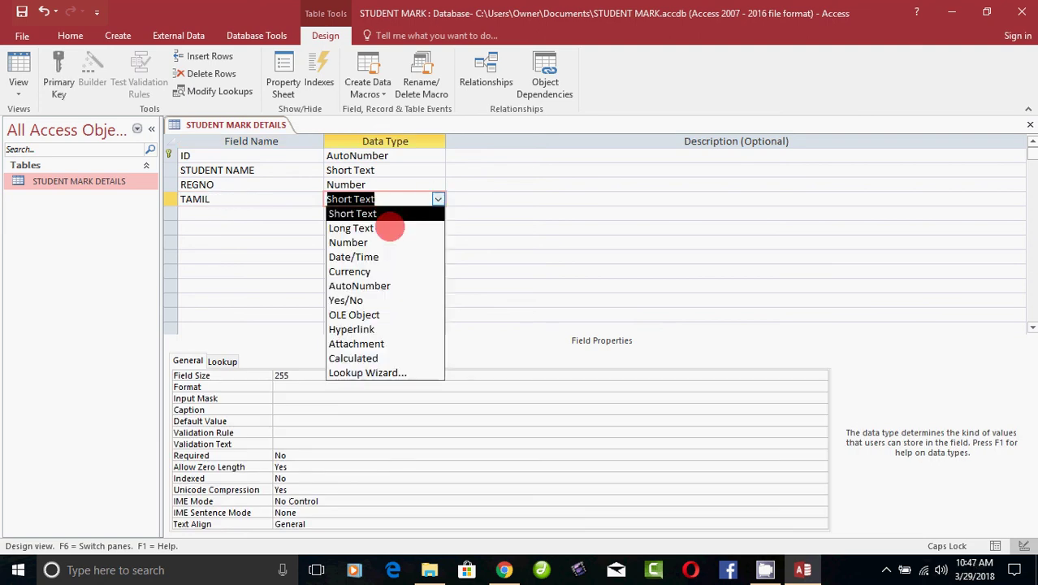
left_click(395, 242)
- Add an ENGLISH field below TAMIL and set its data type to Number
left_click(227, 213)
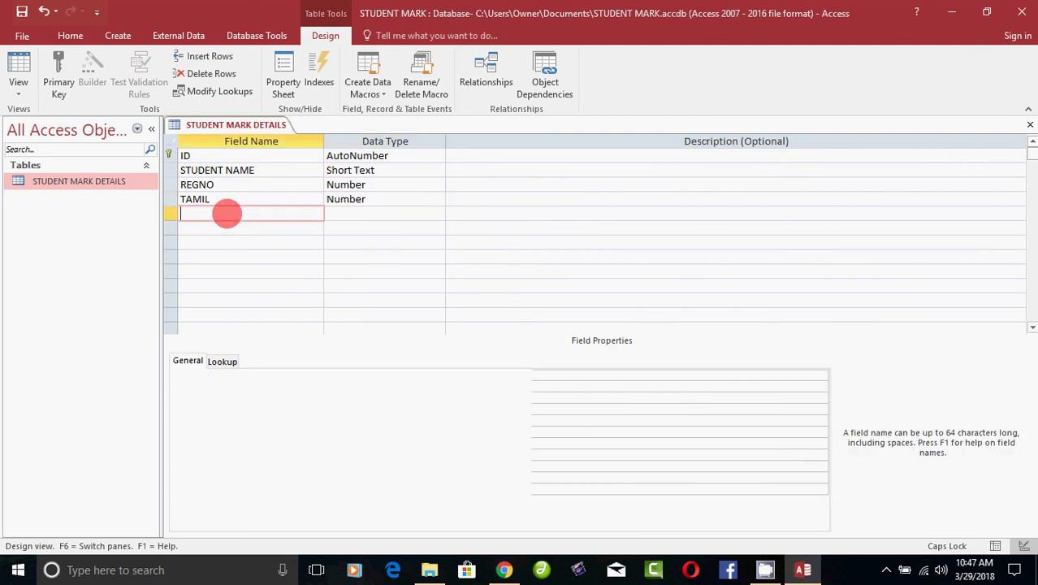
type("ENGLISH")
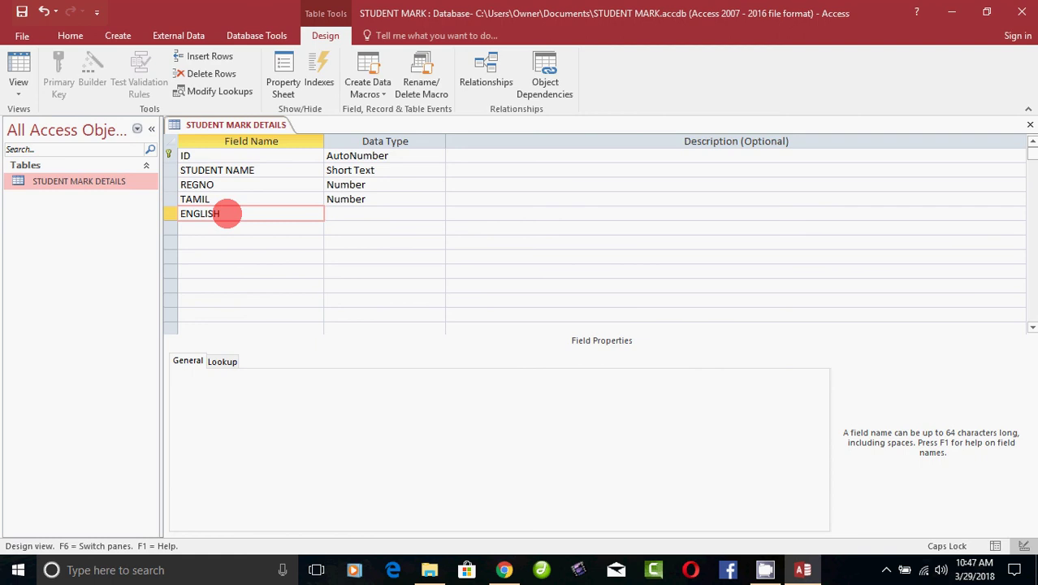
key("Tab")
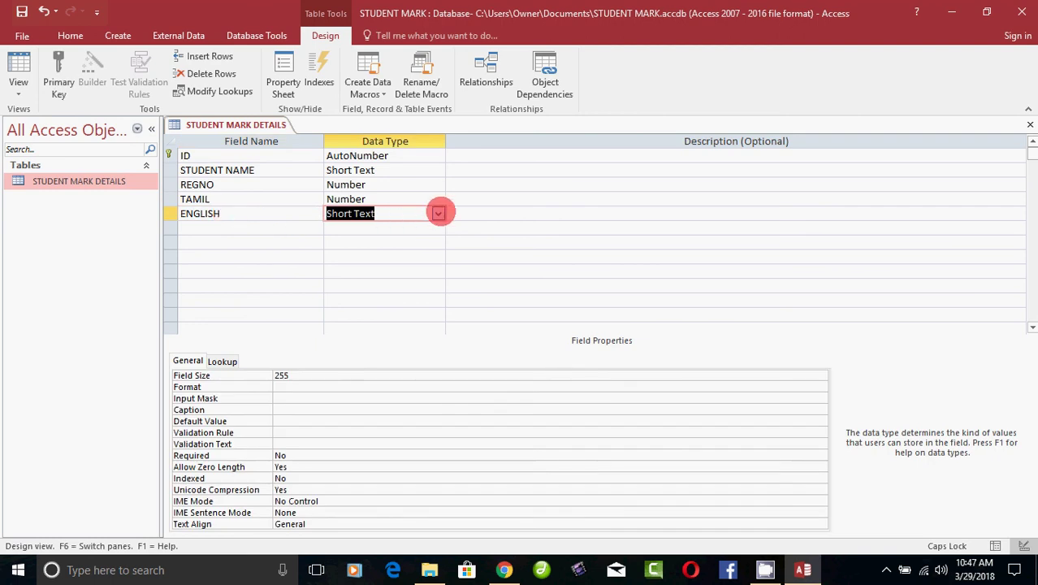
left_click(437, 212)
left_click(371, 257)
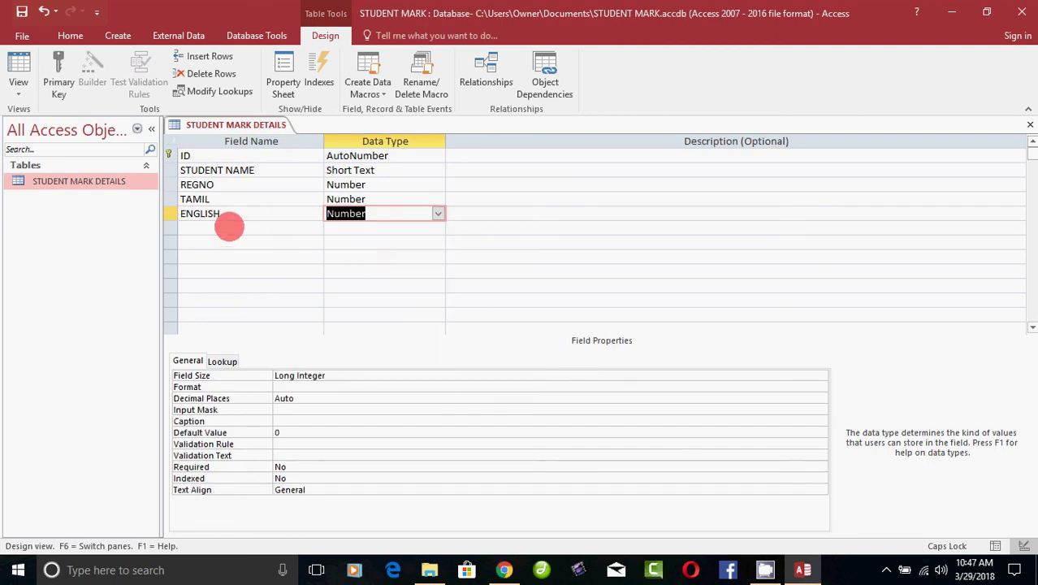
- Add a MATHS field below ENGLISH and set its data type to Number
left_click(229, 228)
type("MATHS")
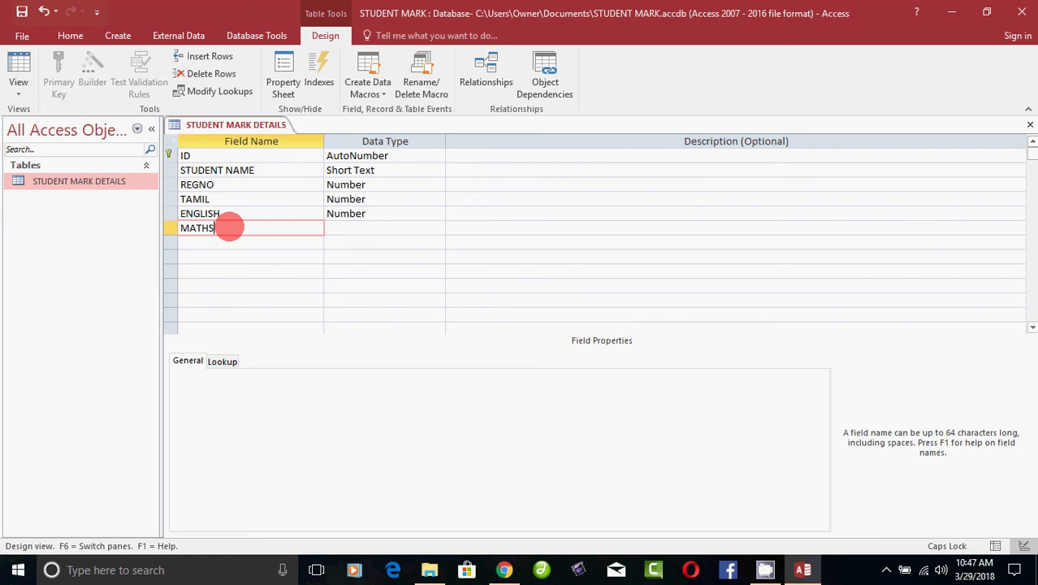
key("Tab")
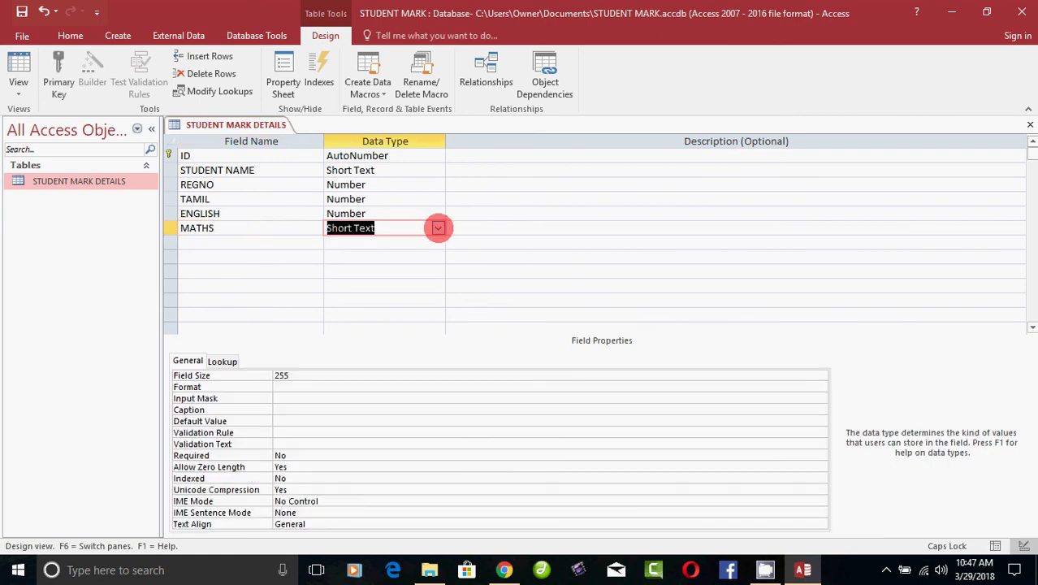
left_click(437, 227)
left_click(388, 271)
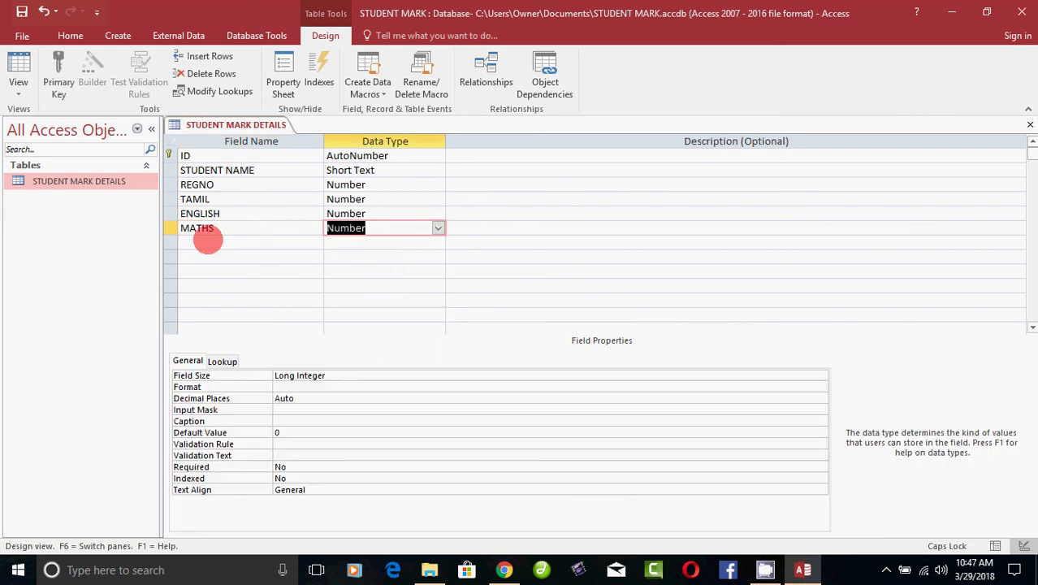
- Add a SCIENCE field below MATHS and set its data type to Number
left_click(212, 240)
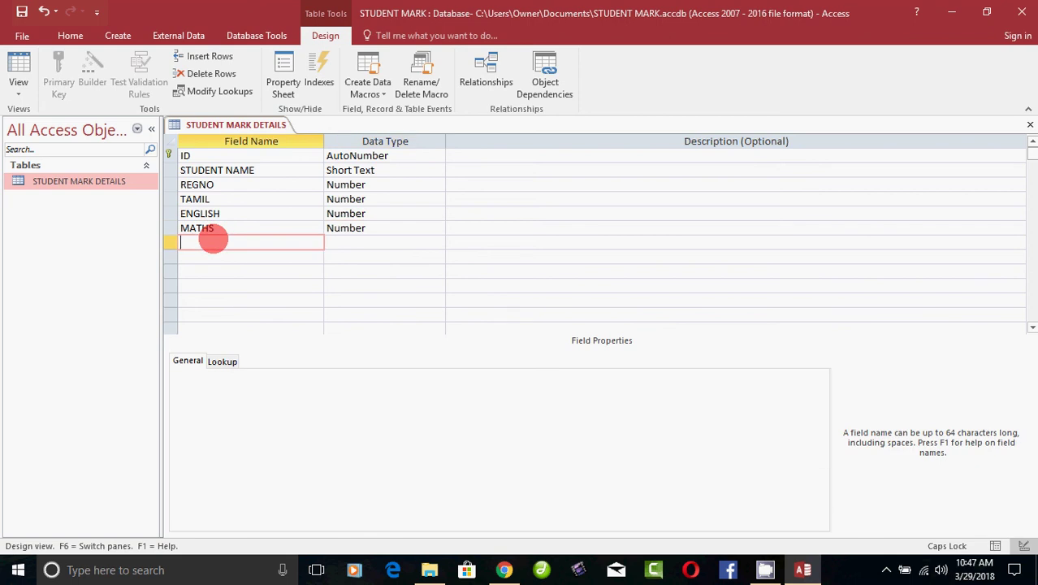
type("SCIENCE")
key("Tab")
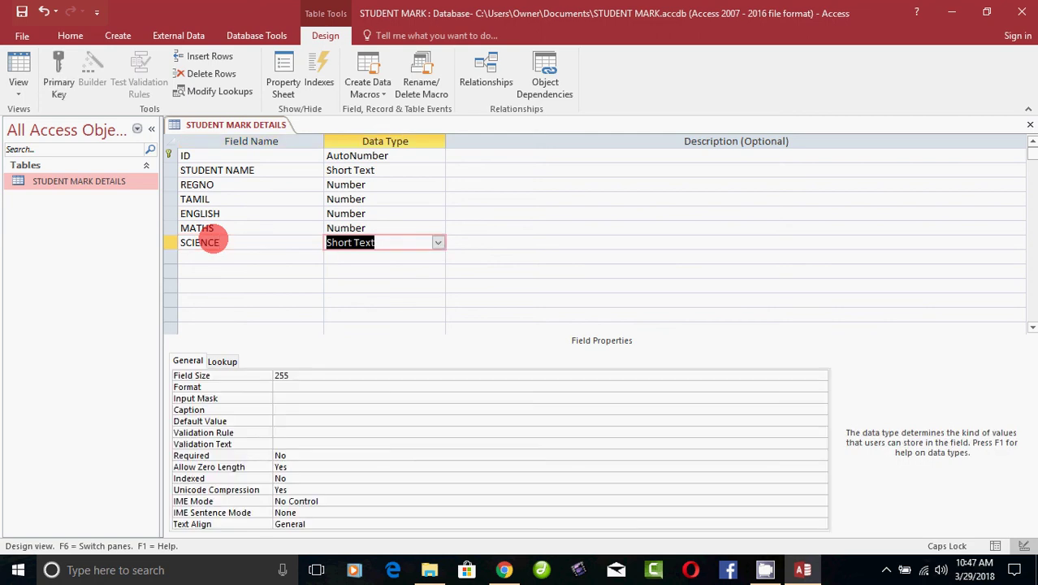
left_click(437, 242)
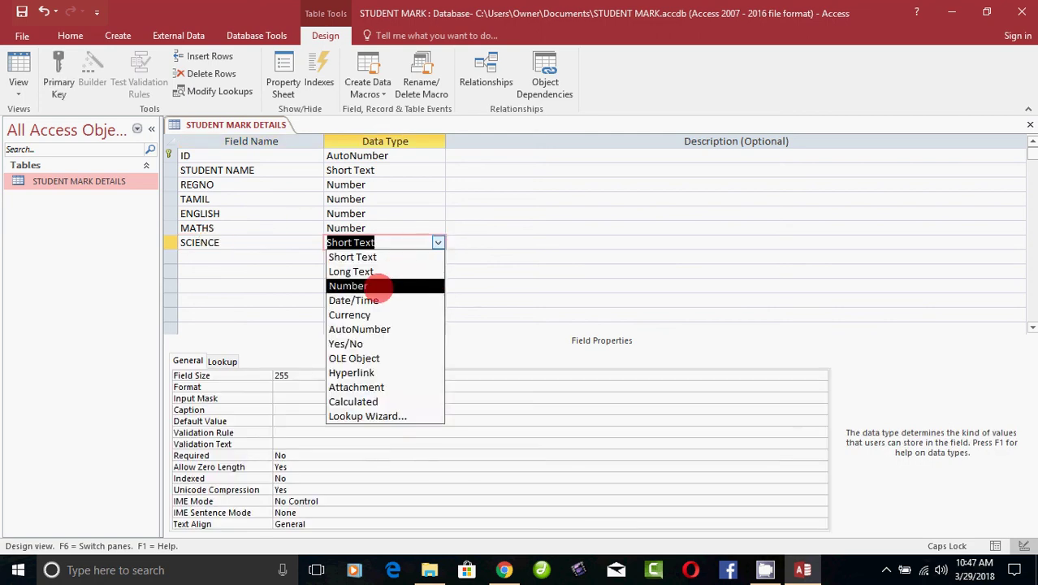
left_click(380, 286)
- Add a SOCIAL field below SCIENCE and set its data type to Number
left_click(225, 257)
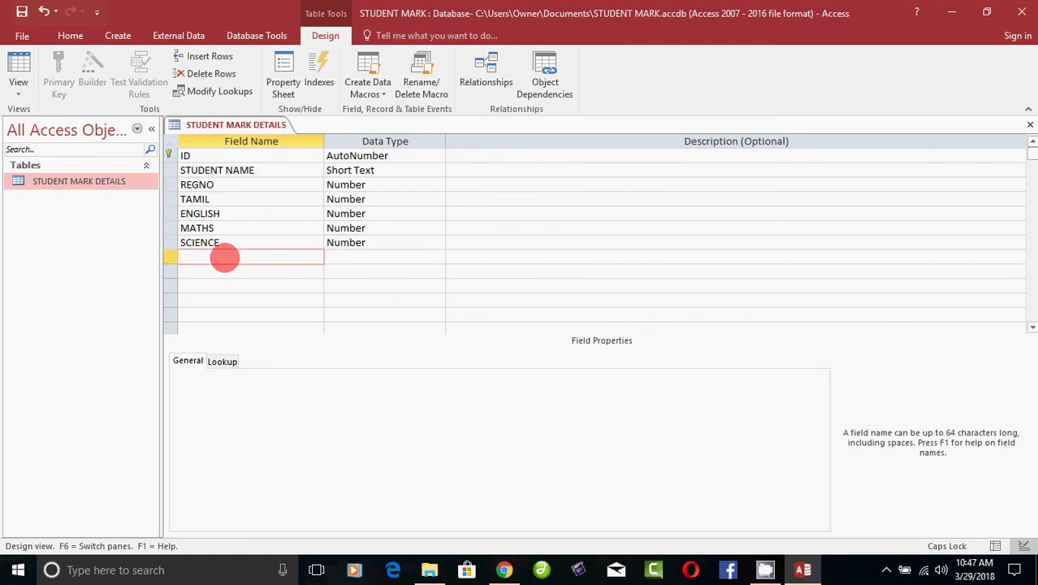
type("SOCIAL")
key("Tab")
left_click(438, 256)
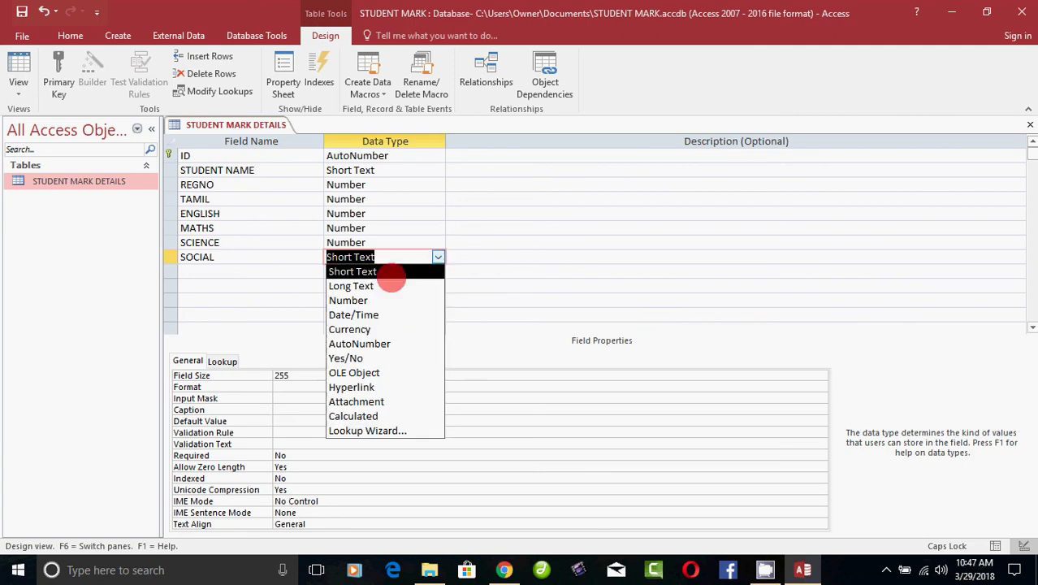
left_click(347, 299)
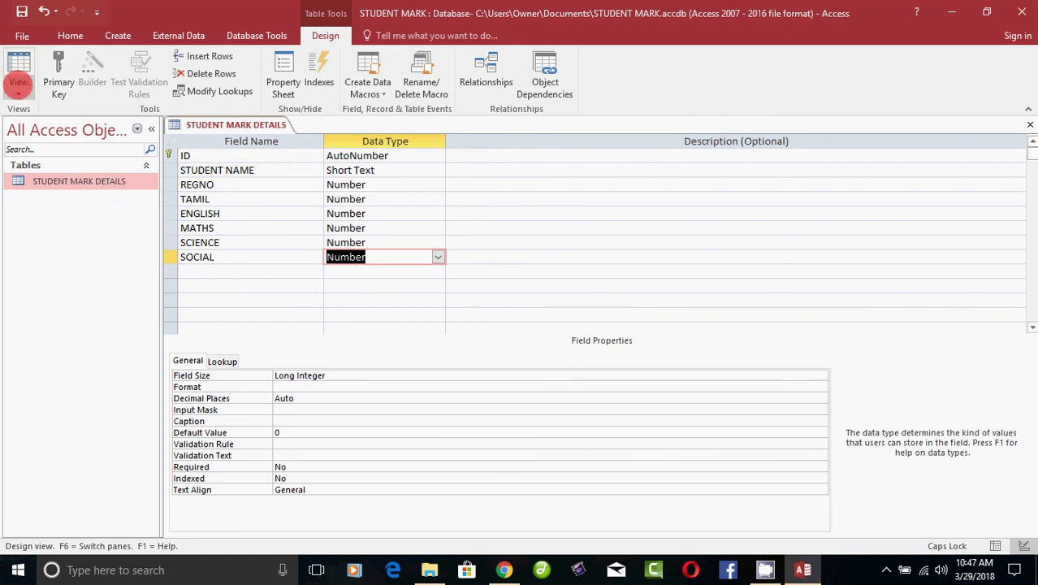
- Switch the STUDENT MARK DETAILS table to Datasheet View, saving the table design
left_click(206, 169)
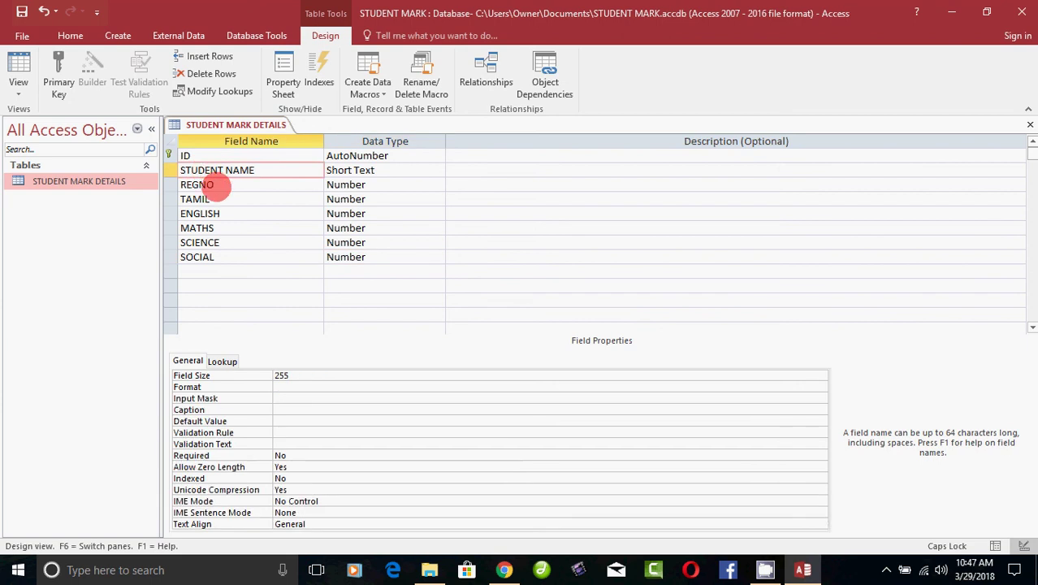
left_click(213, 185)
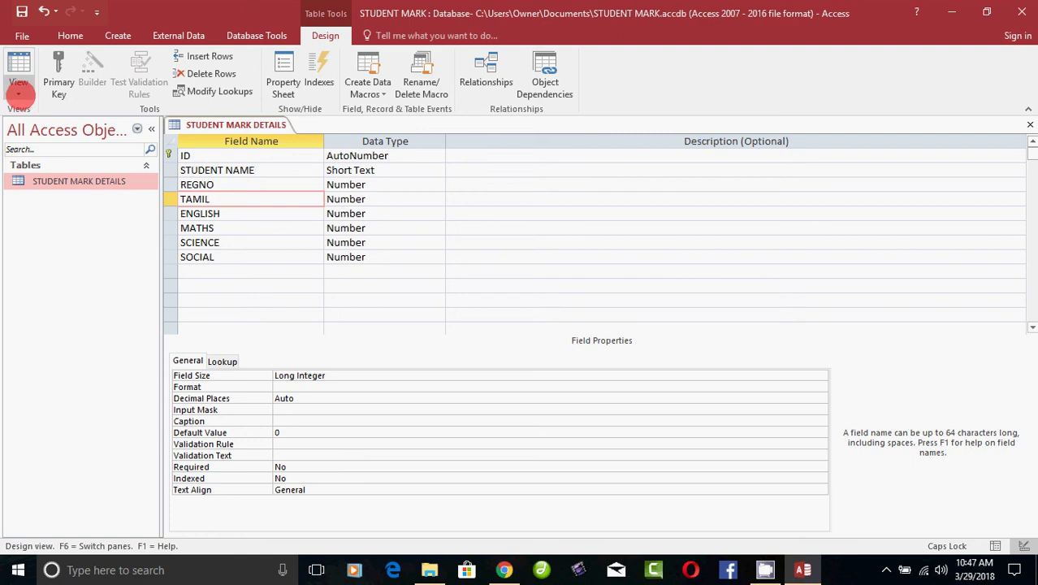
left_click(18, 94)
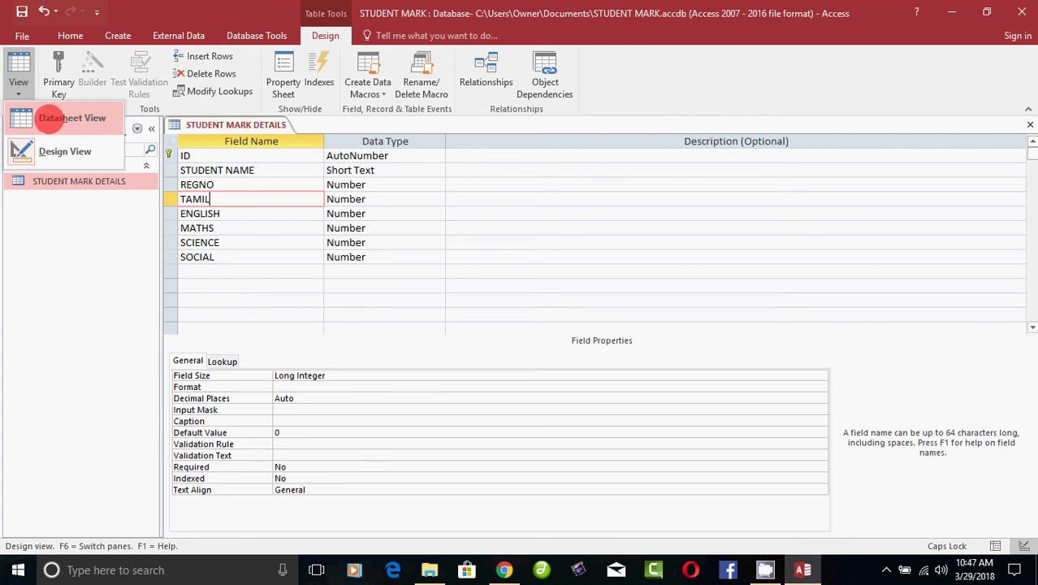
left_click(65, 119)
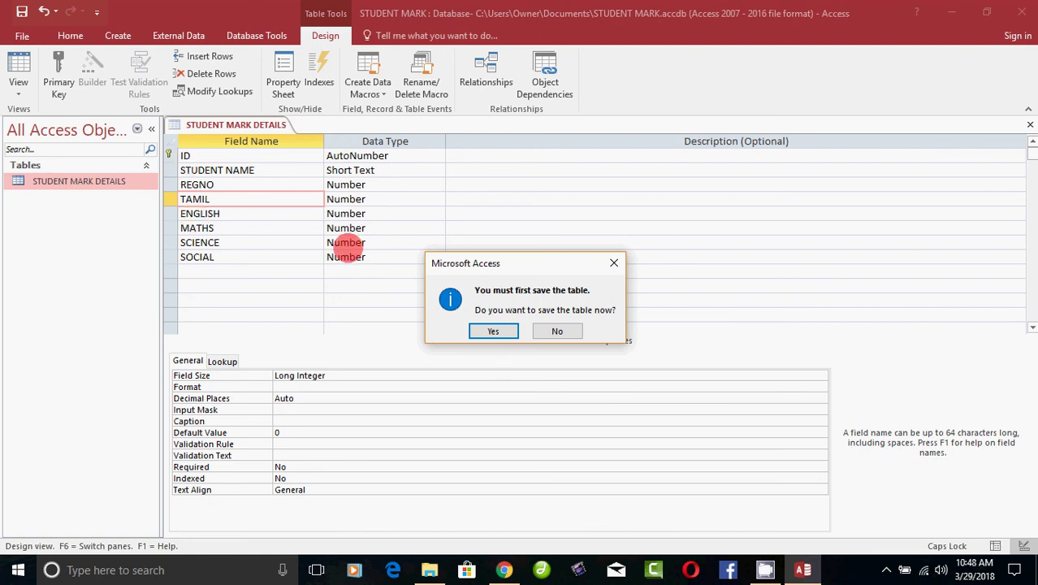
left_click(487, 331)
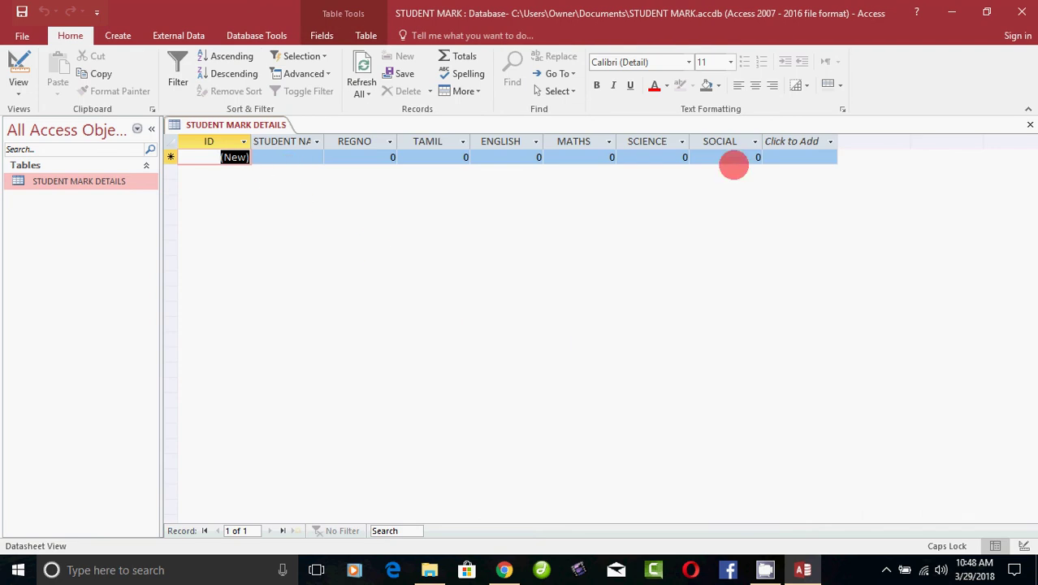
- Start the first record in STUDENT MARK DETAILS with the student's name and registration number
left_click(279, 158)
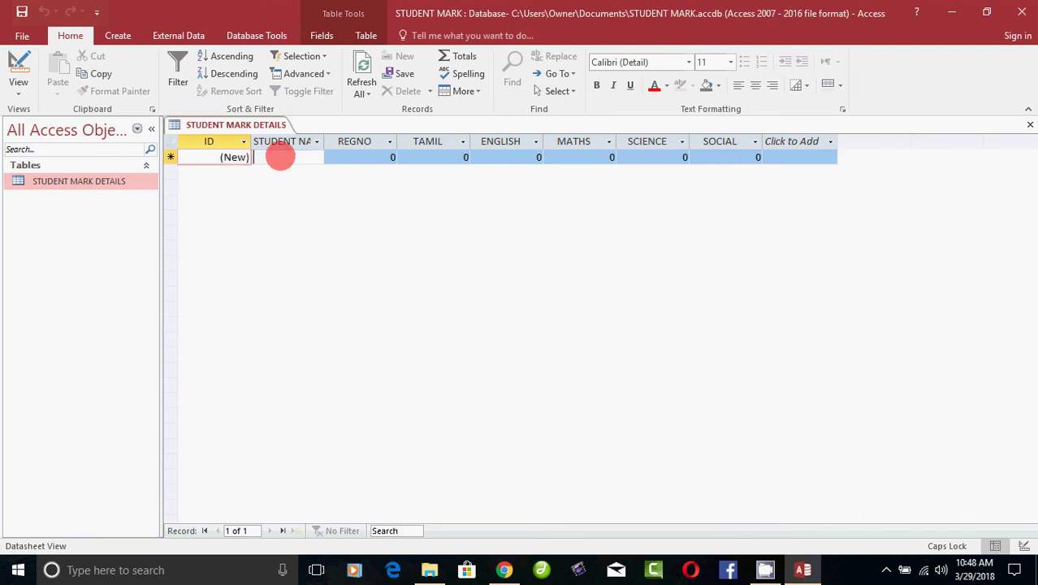
type("SIVA")
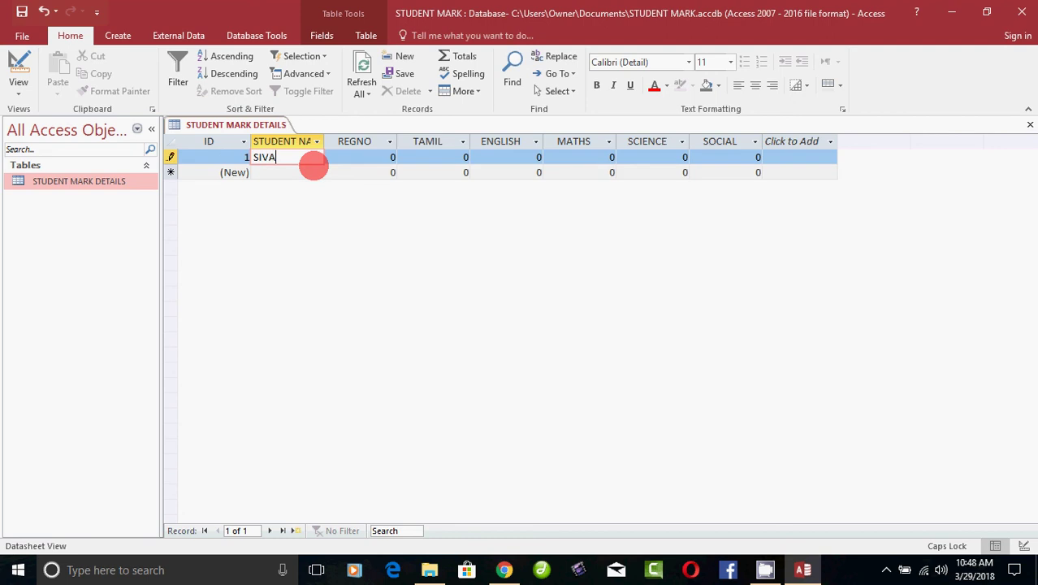
key("Tab")
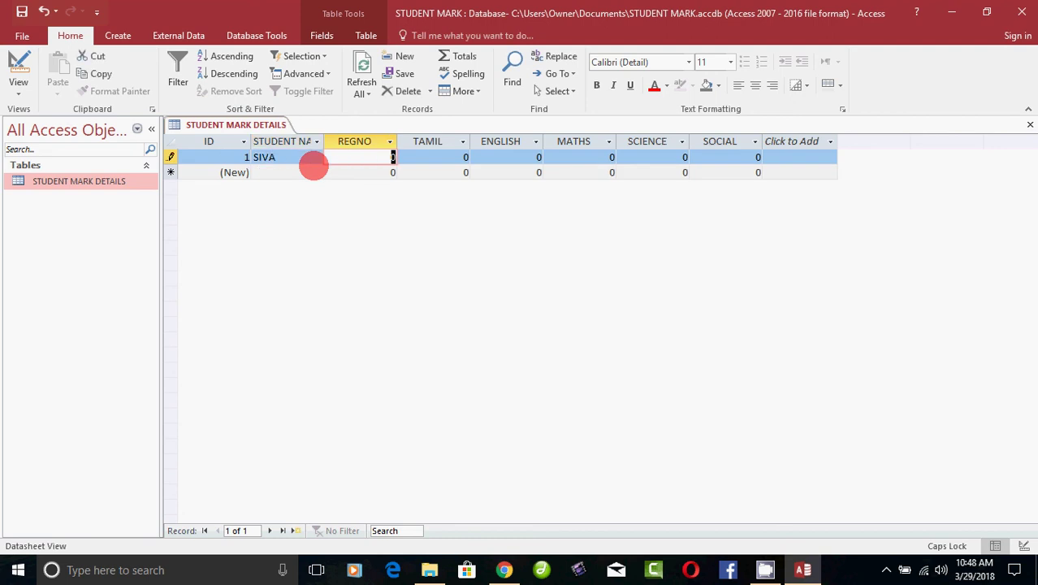
type("1000")
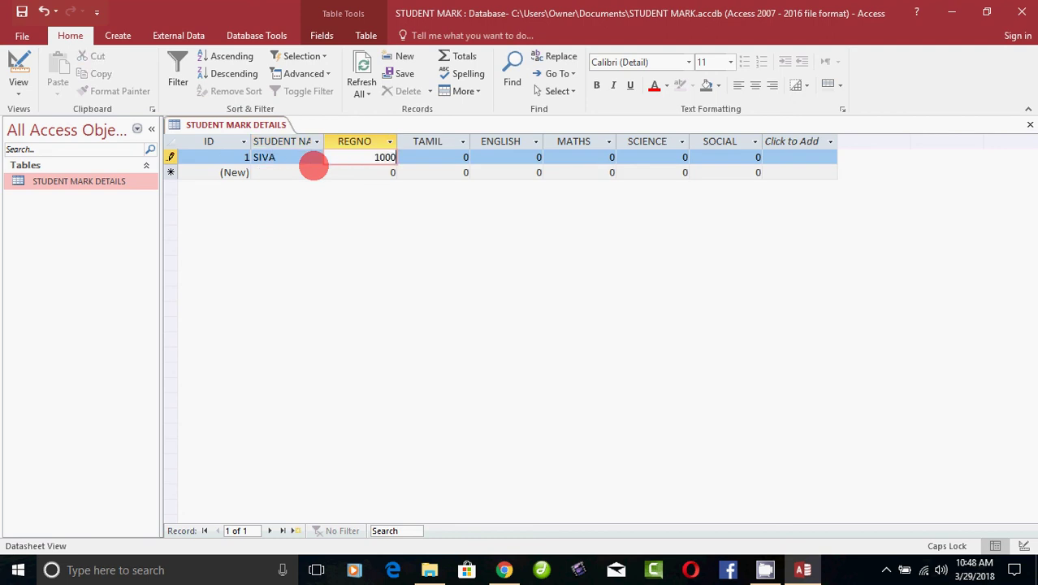
- Fill in the first student's marks with 78 for TAMIL, ENGLISH, MATHS, SCIENCE and SOCIAL, completing the record
key("Tab")
type("78")
key("Tab")
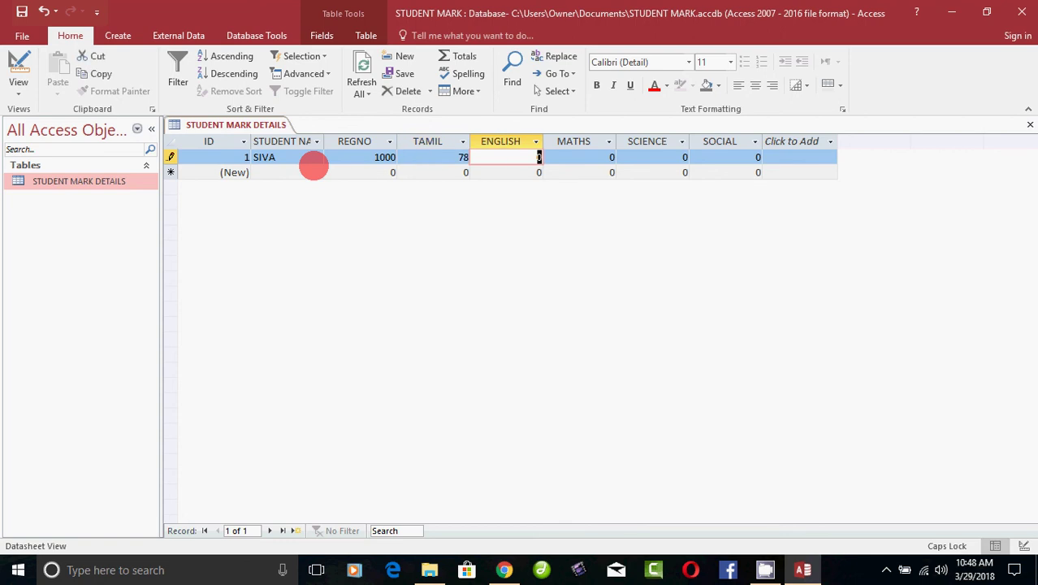
type("78")
key("Tab")
type("78")
key("Tab")
type("78")
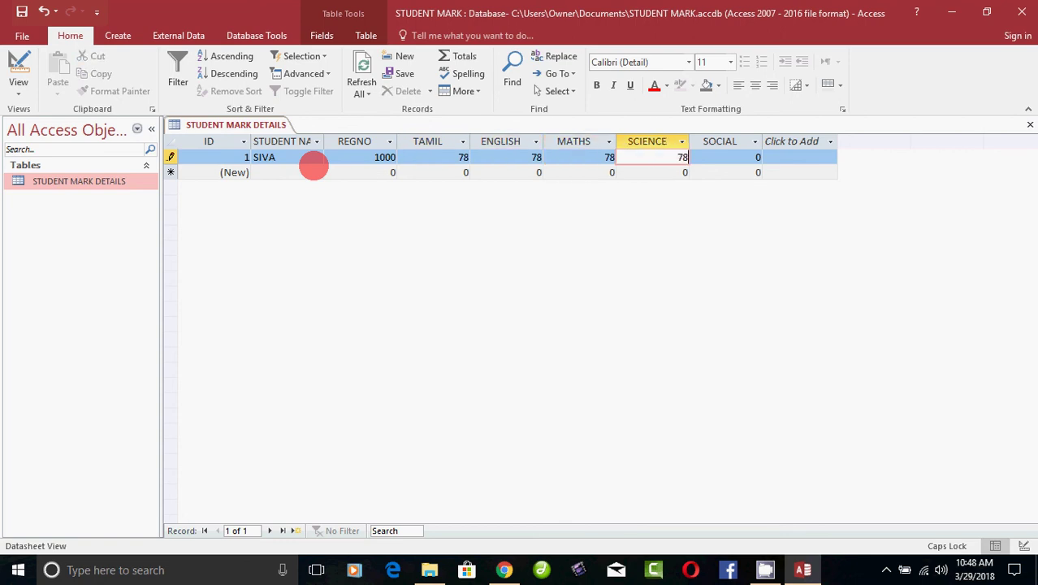
key("Tab")
type("78")
key("Tab")
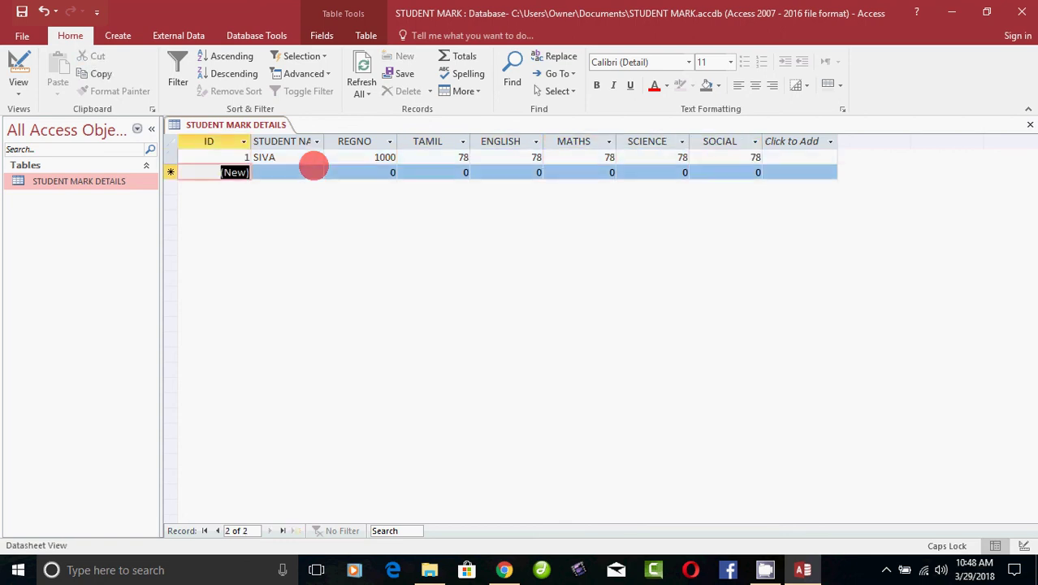
- Start the second record with the student's name and registration number
key("Tab")
type("KUMAR")
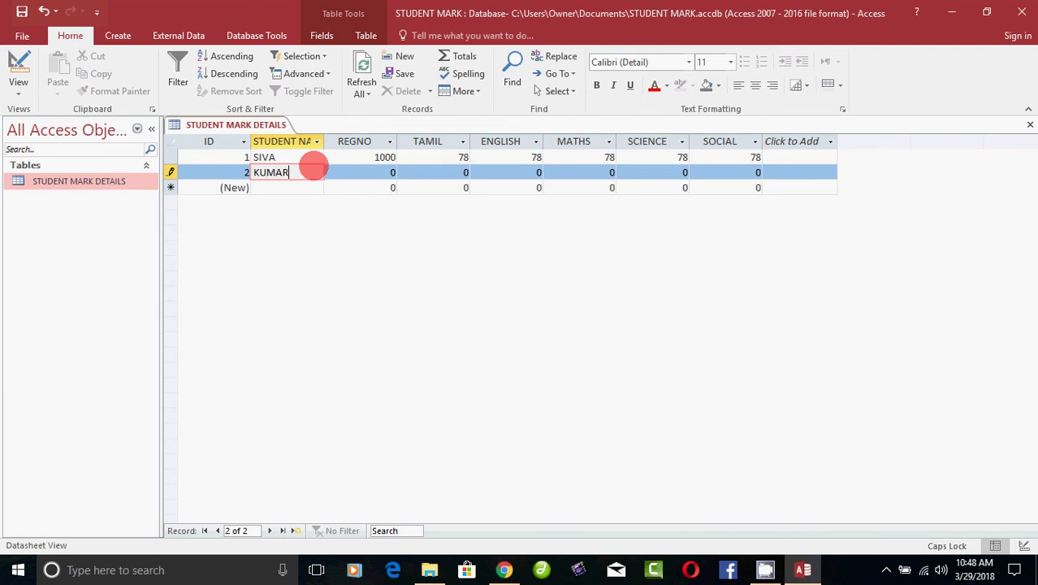
key("Tab")
type("1001")
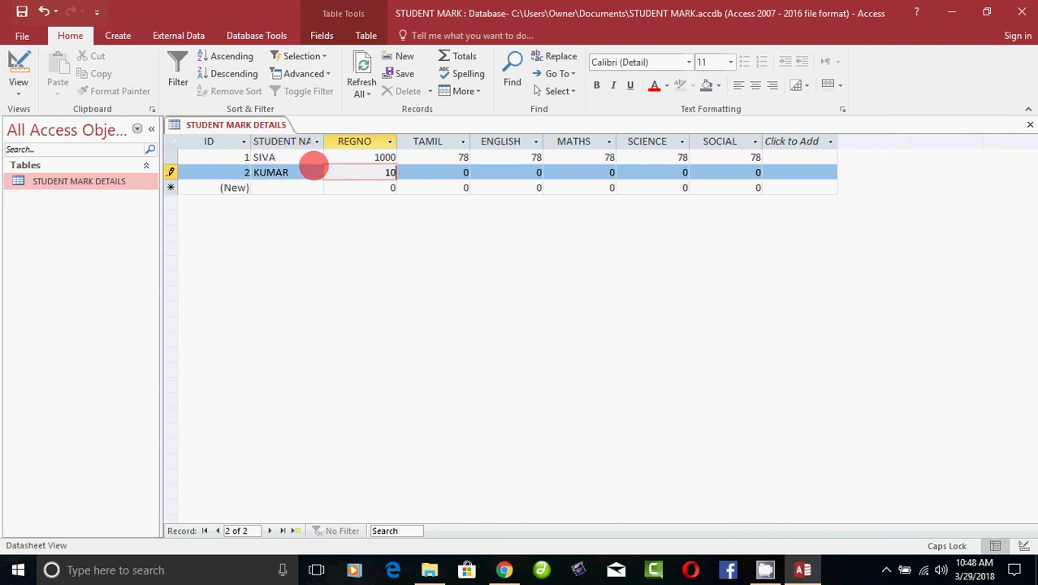
- Fill in the second student's marks with 67 for TAMIL and 78 for ENGLISH, MATHS, SCIENCE and SOCIAL
key("Tab")
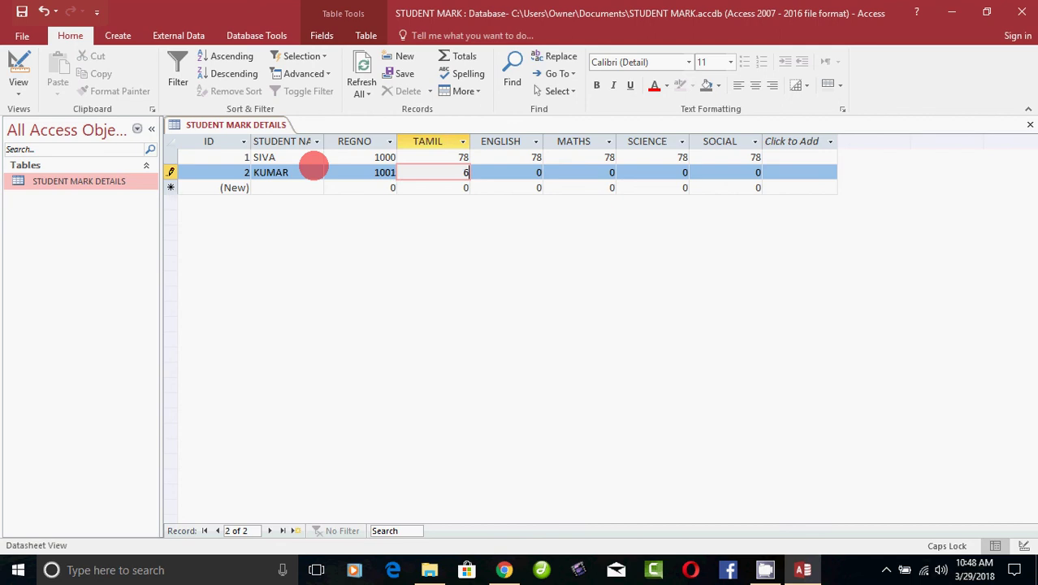
type("67")
key("Tab")
type("78")
key("Tab")
type("78")
key("Tab")
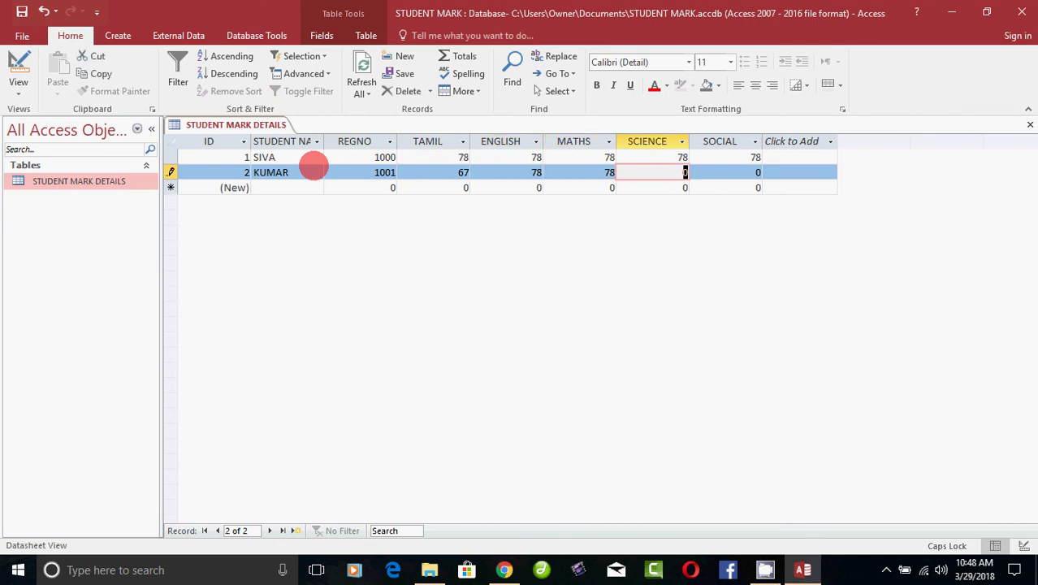
type("78")
key("Tab")
type("78")
key("Tab")
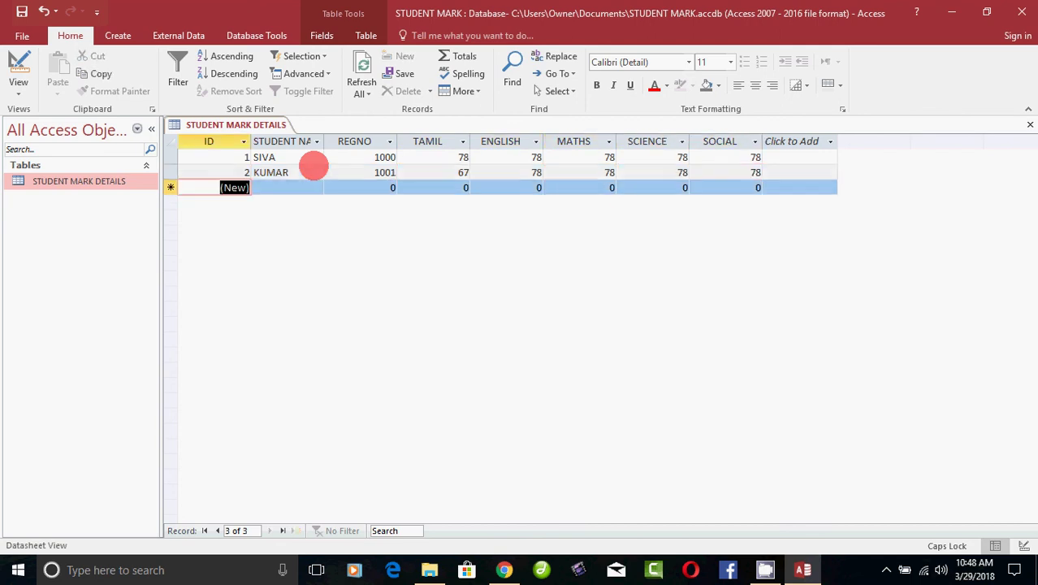
- Start the third record with the student's name and registration number
left_click(297, 187)
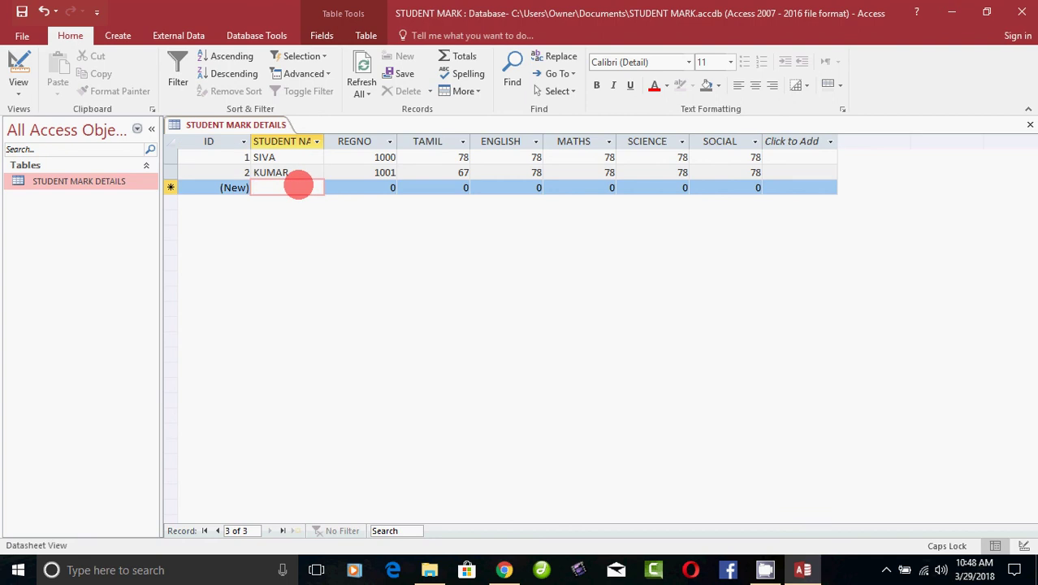
type("LATHA")
key("BackSpace")
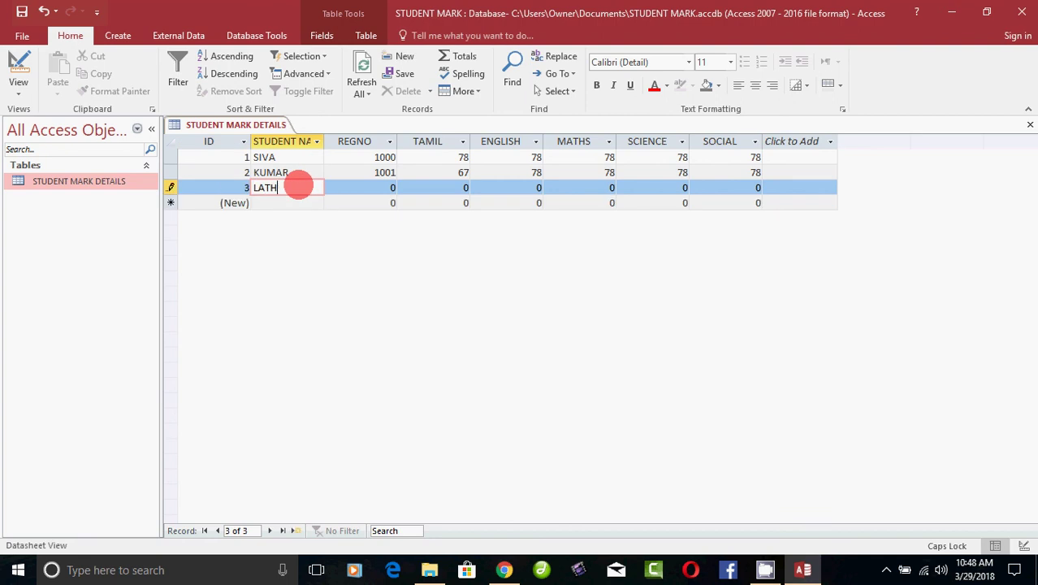
type("A")
key("Tab")
type("1002")
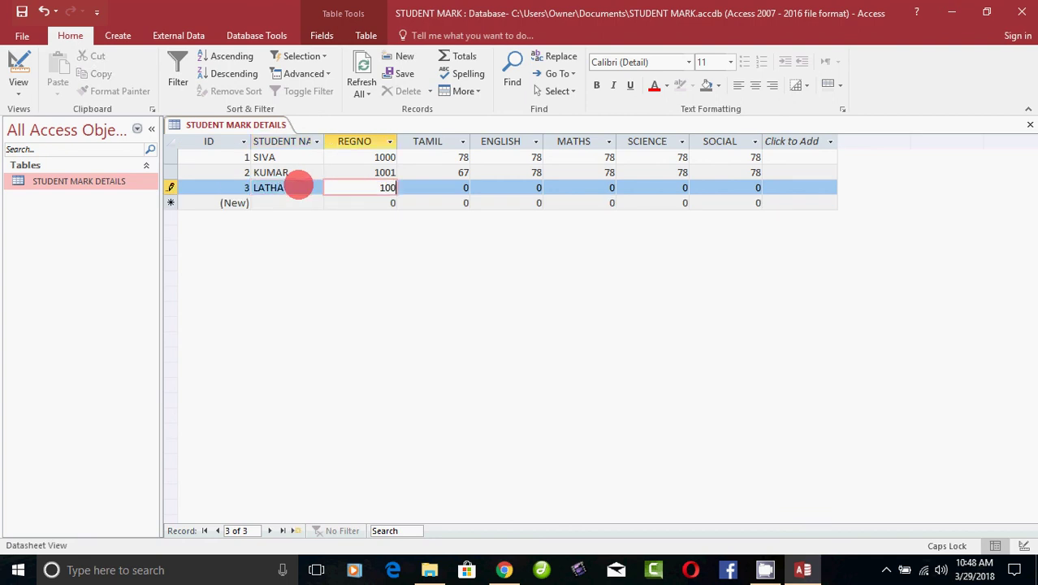
- Fill in the third student's marks with 78 for TAMIL and 56 for ENGLISH, MATHS, SCIENCE and SOCIAL
key("Tab")
type("78")
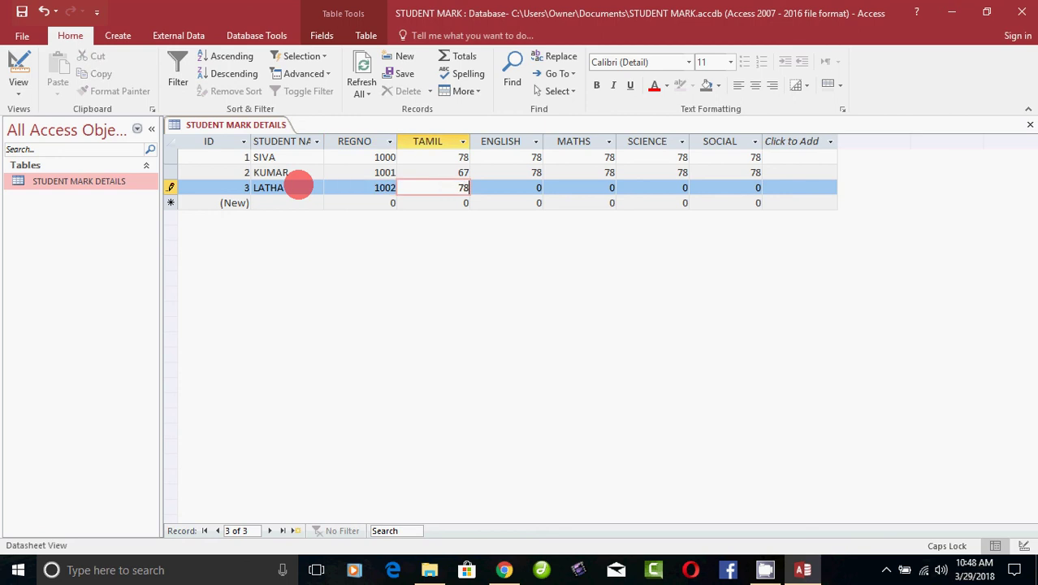
key("Tab")
type("56")
key("Tab")
type("56")
key("Tab")
type("56")
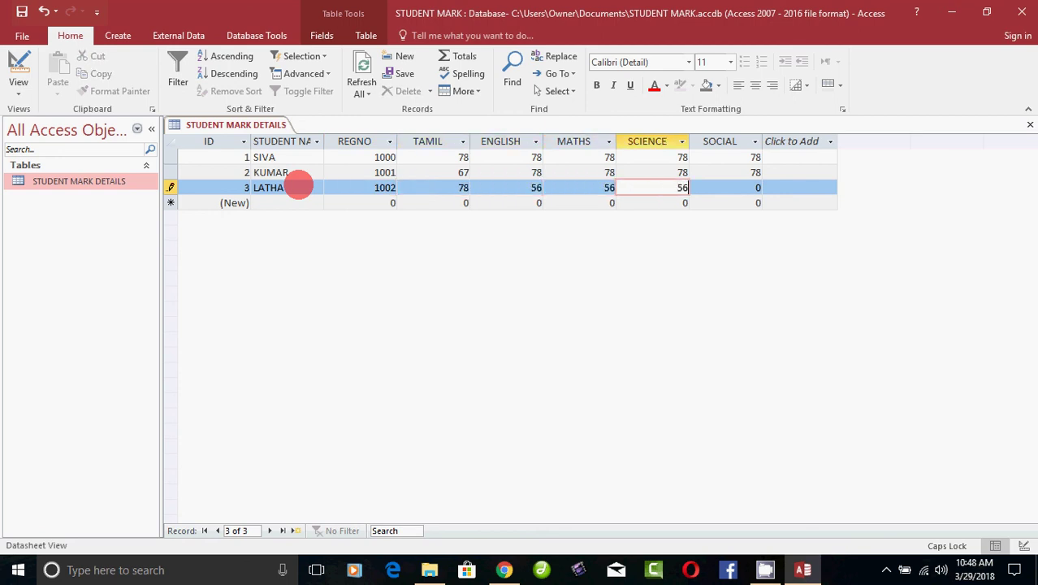
key("Tab")
type("56")
key("Tab")
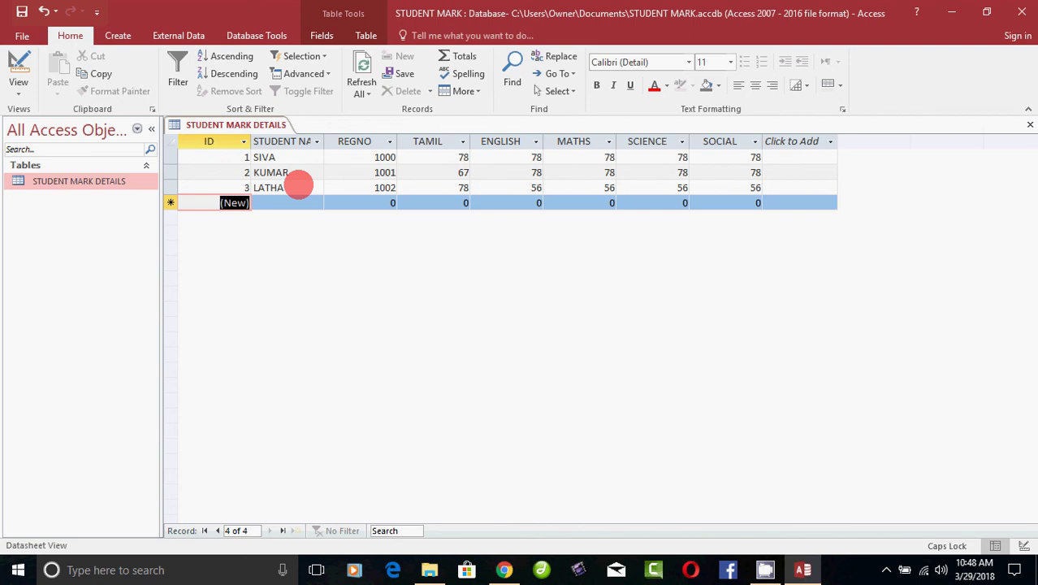
- Start the fourth record with the student's name and registration number
key("Tab")
key("Tab")
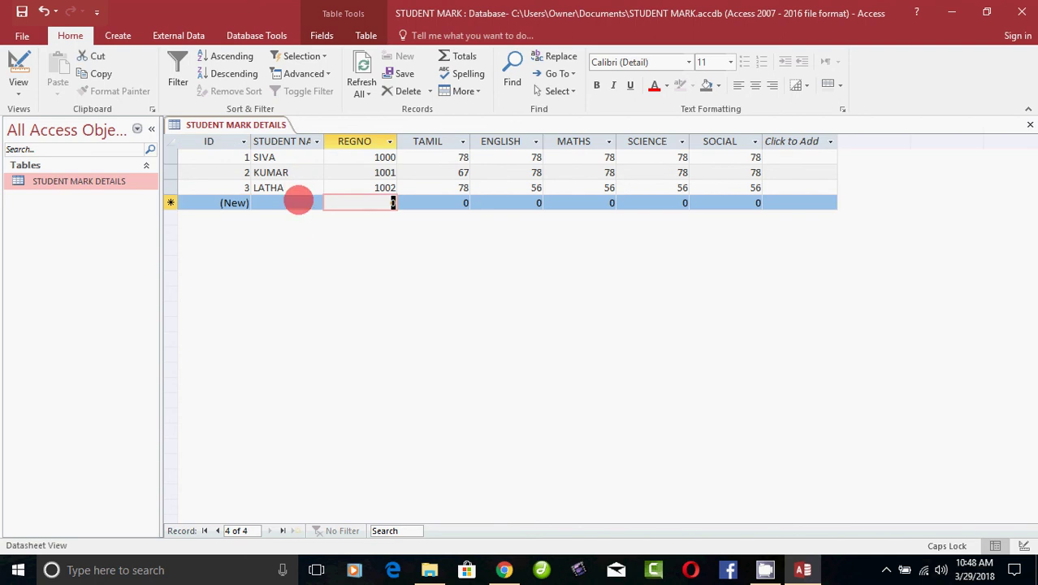
left_click(298, 202)
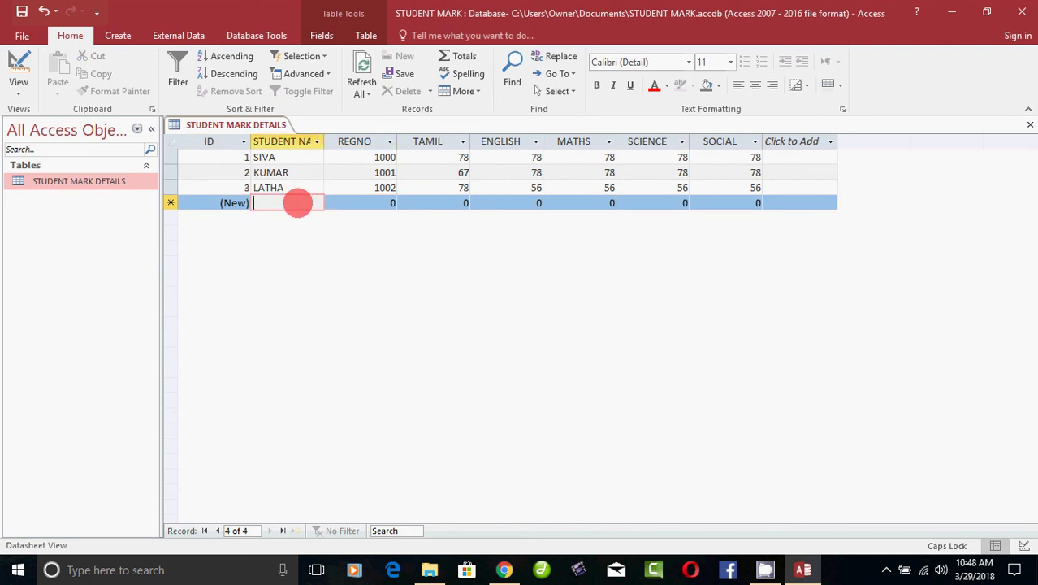
type("ABDUL")
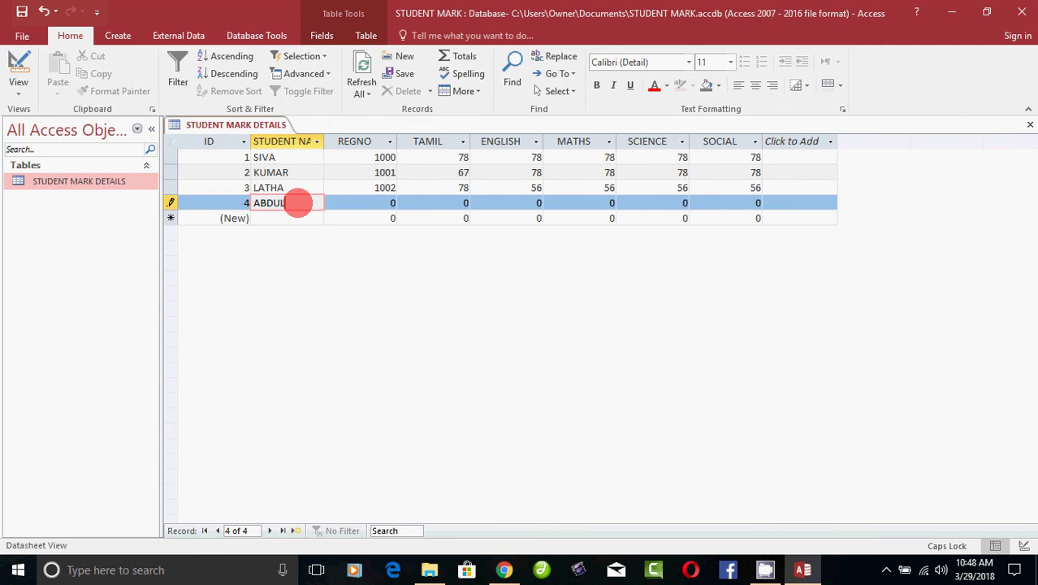
key("Tab")
type("1002")
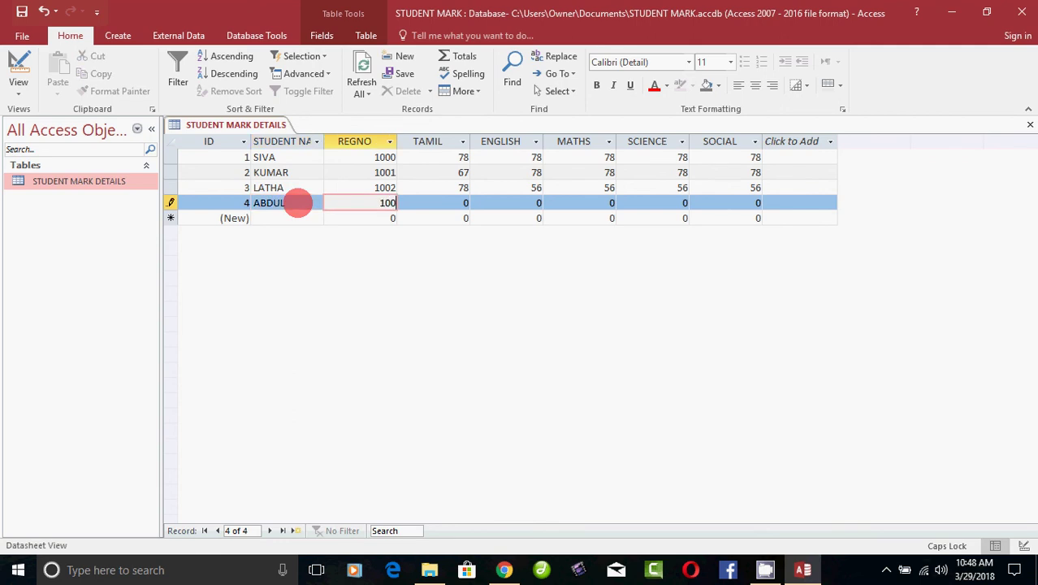
key("BackSpace")
type("3")
- Fill in the fourth student's marks with 78 for TAMIL, ENGLISH, MATHS, SCIENCE and SOCIAL, completing the record
key("Tab")
type("78")
key("Tab")
type("7")
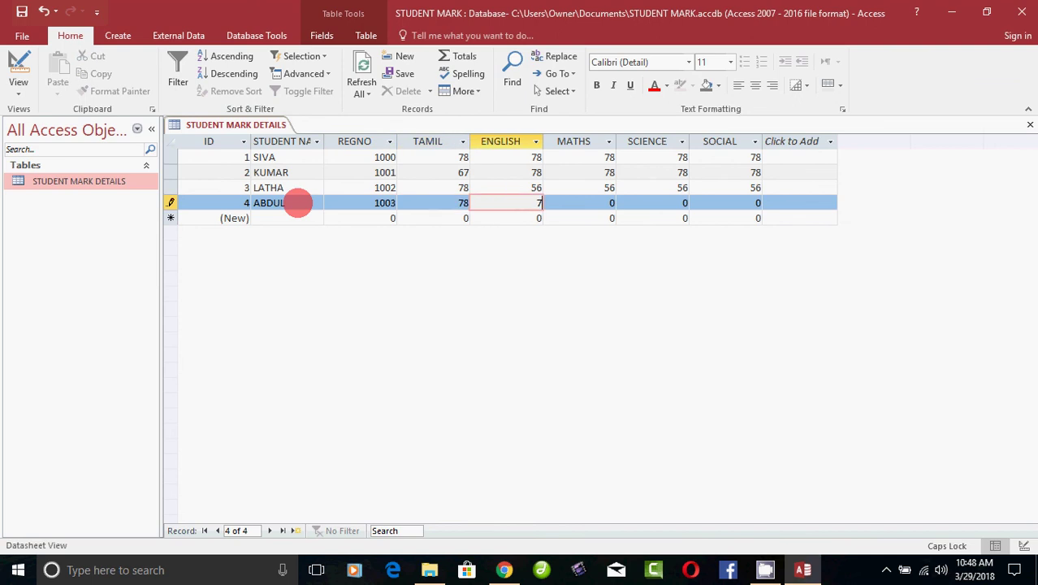
type("8")
key("Tab")
type("78")
key("Tab")
type("78")
key("Tab")
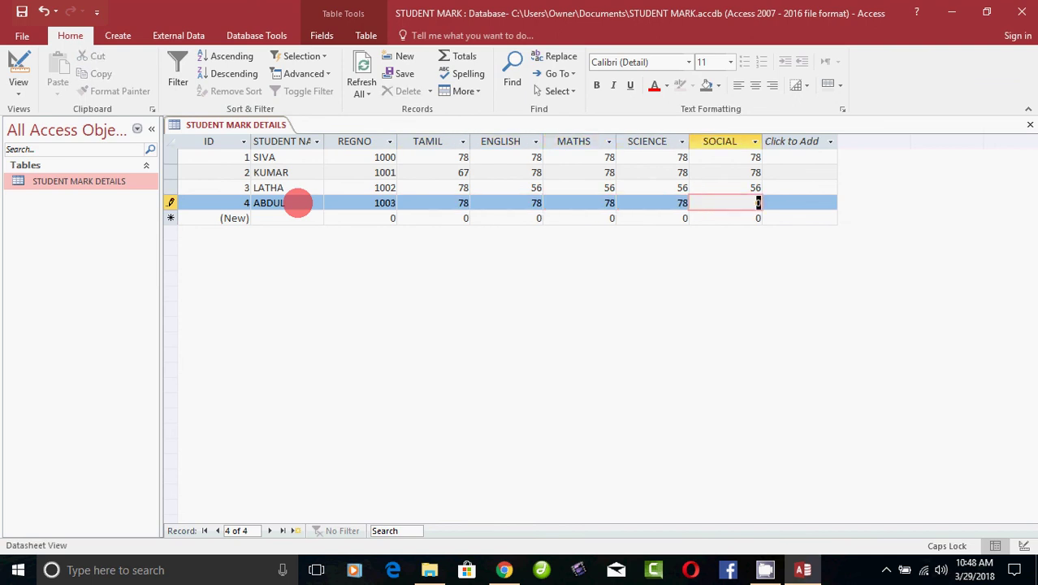
type("78")
key("Tab")
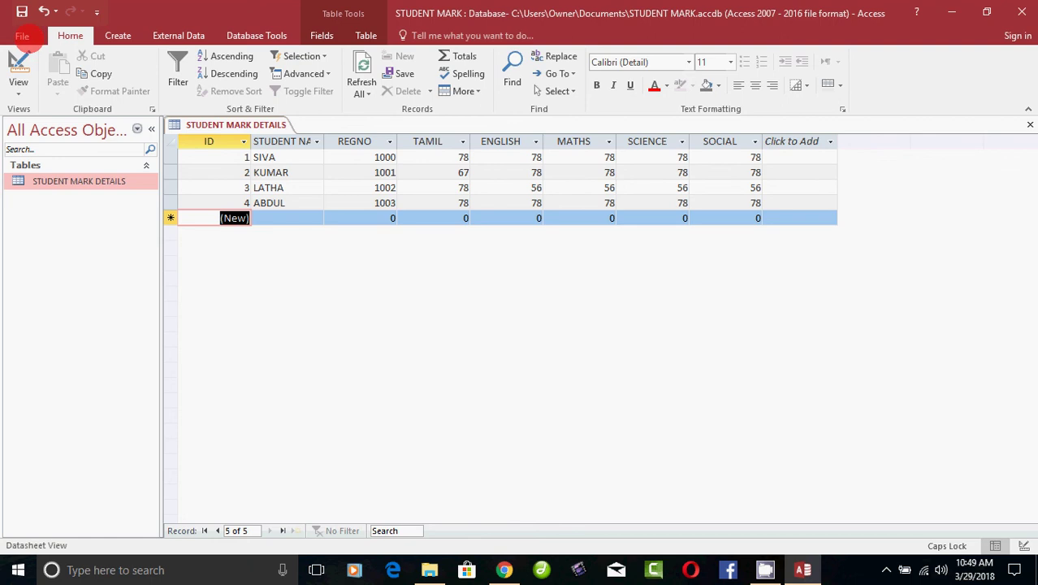
- Save the STUDENT MARK database with the entered student records
left_click(23, 36)
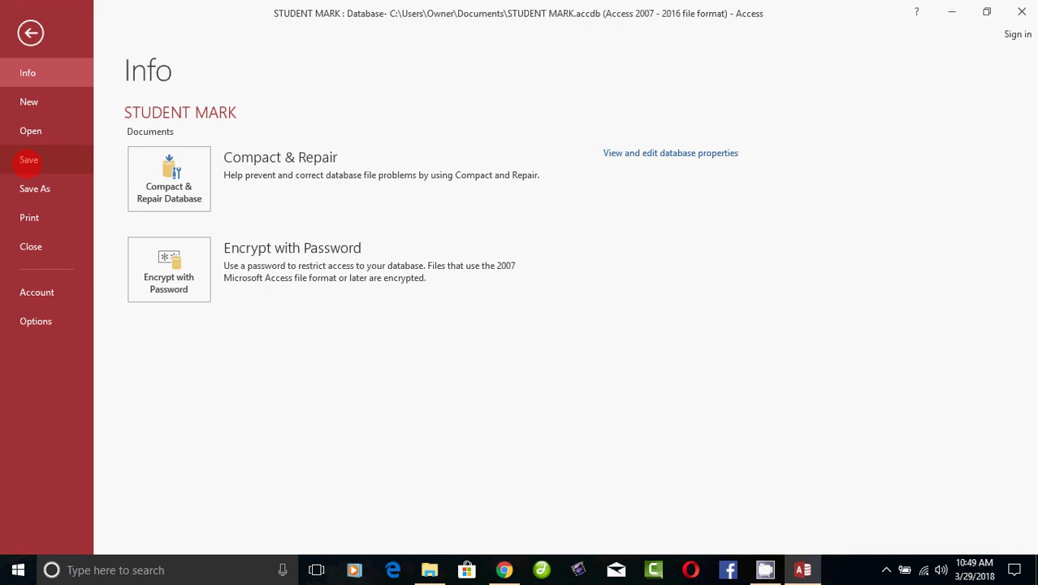
left_click(28, 160)
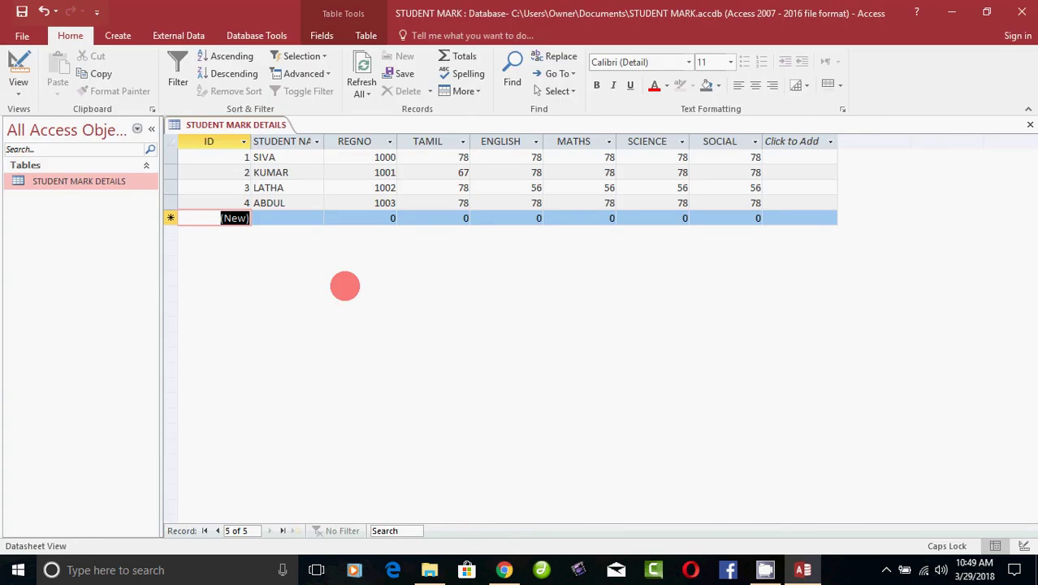